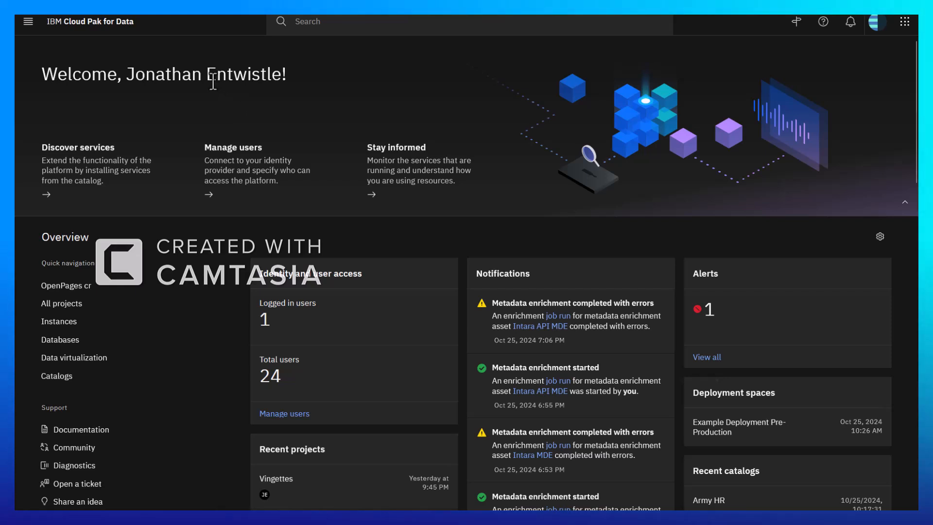
# Open the task inbox and review the high level overview of the in-progress request for a new data product
pyautogui.click(28, 31)
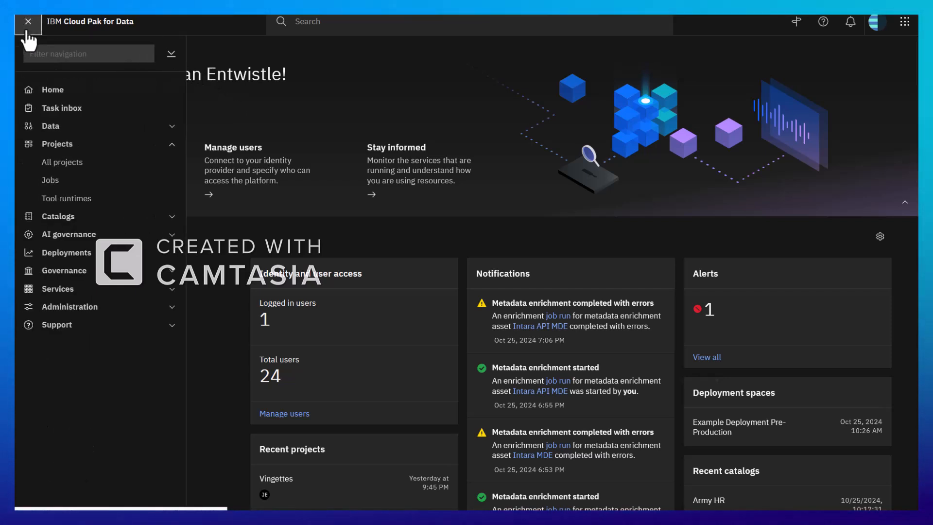
pyautogui.click(46, 113)
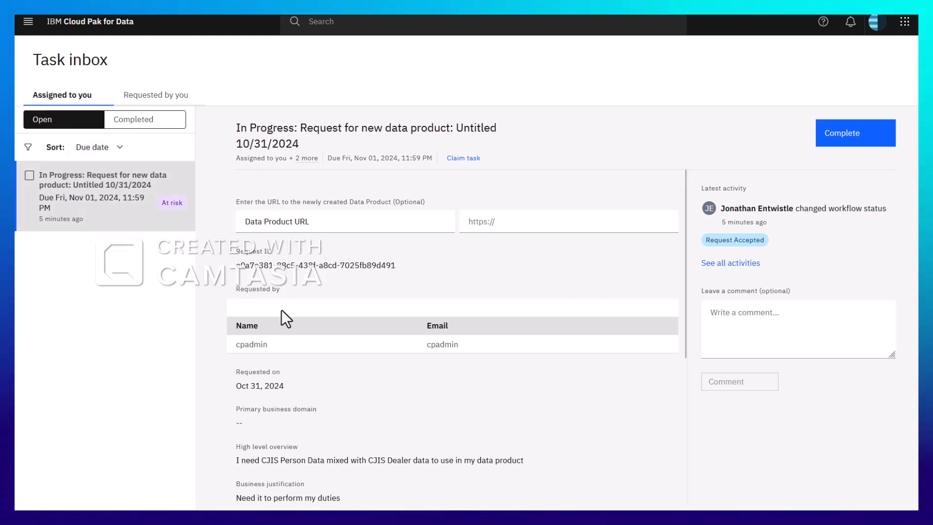
pyautogui.scroll(-2, 282, 311)
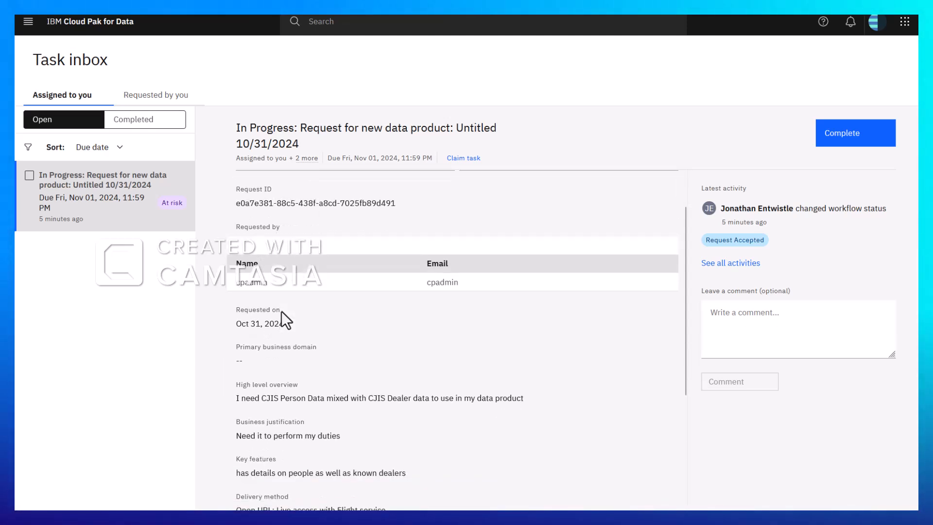
pyautogui.moveTo(237, 398); pyautogui.dragTo(460, 401)
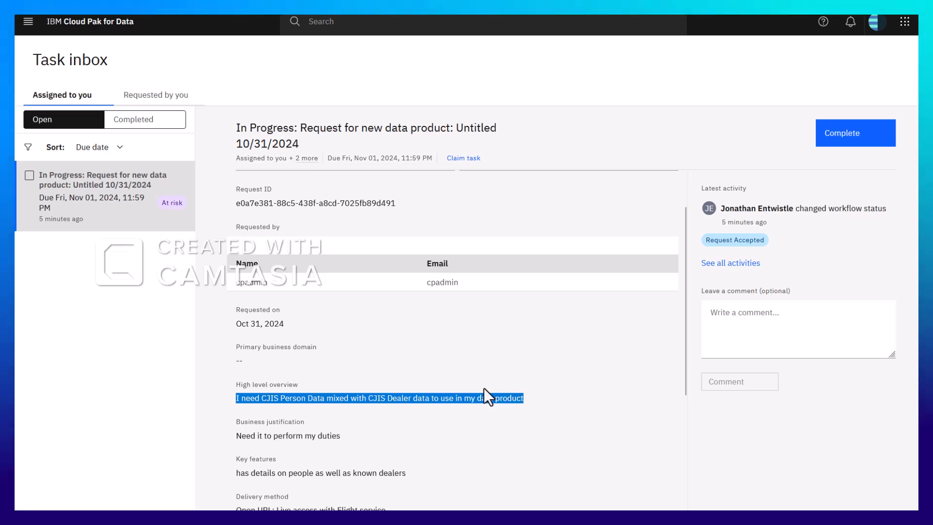
pyautogui.scroll(2, 484, 388)
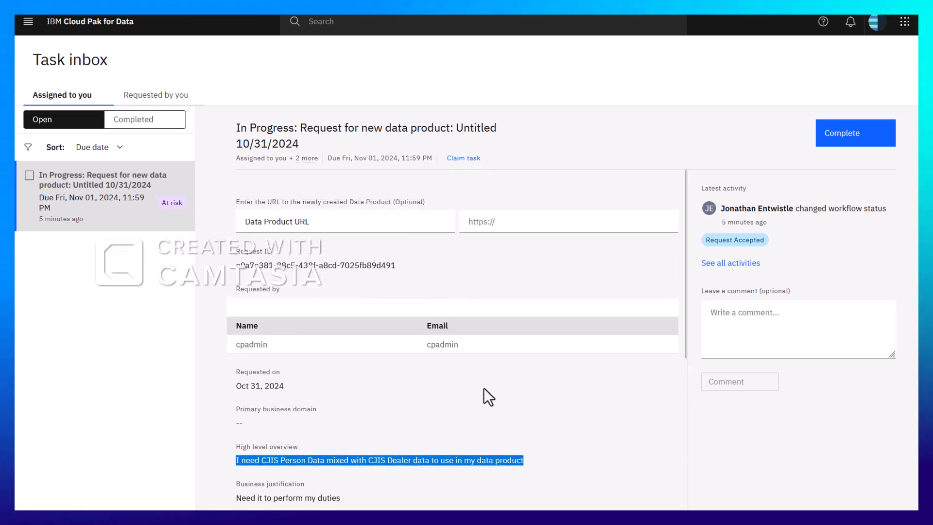
# Create a new blank project named "Sample Data Engineering Project"
pyautogui.click(27, 25)
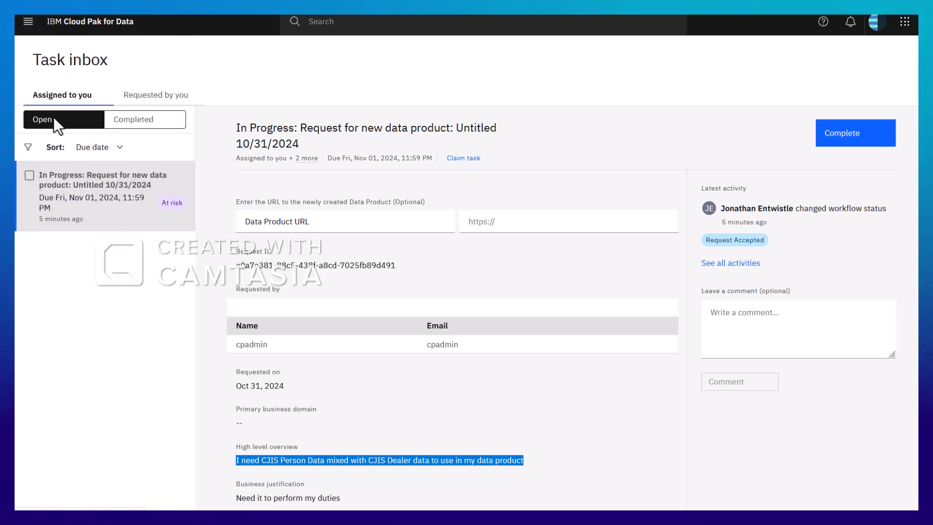
pyautogui.click(24, 29)
pyautogui.click(51, 162)
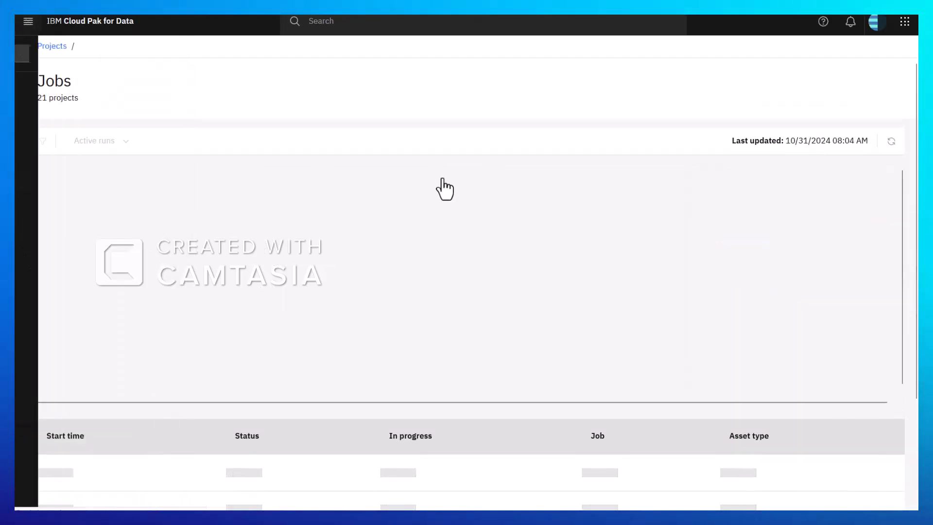
pyautogui.click(841, 108)
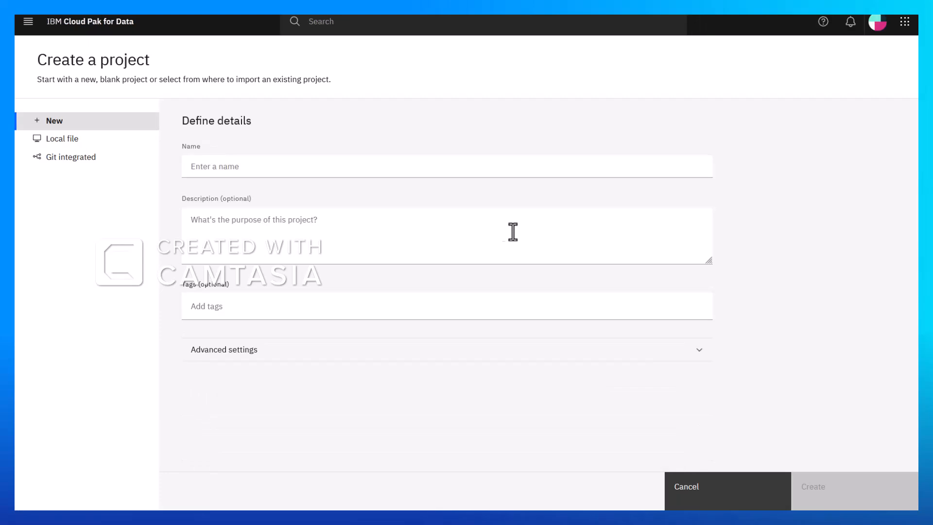
pyautogui.write('Sample Data Engineering Projectr')
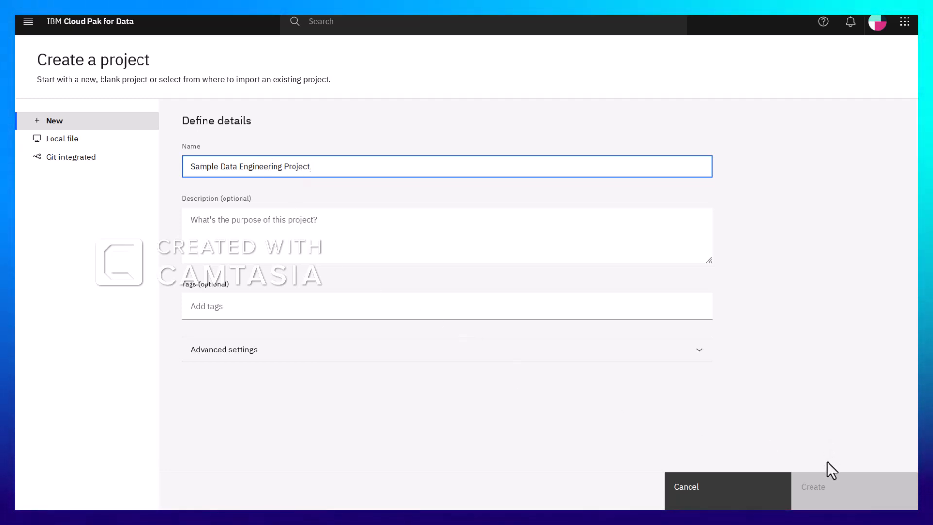
pyautogui.click(833, 495)
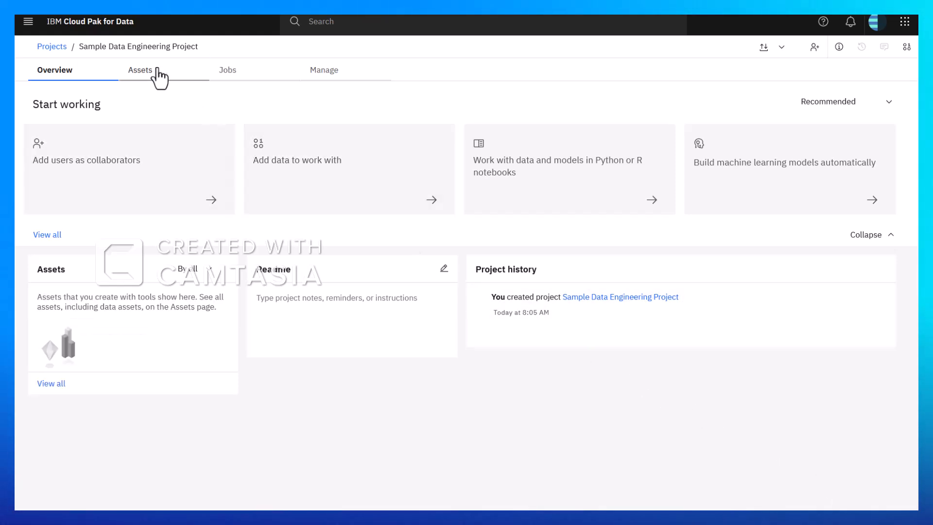
# Add the first listed existing Amazon S3 platform connection, the one for the cjisperson bucket, to the project's assets
pyautogui.click(159, 77)
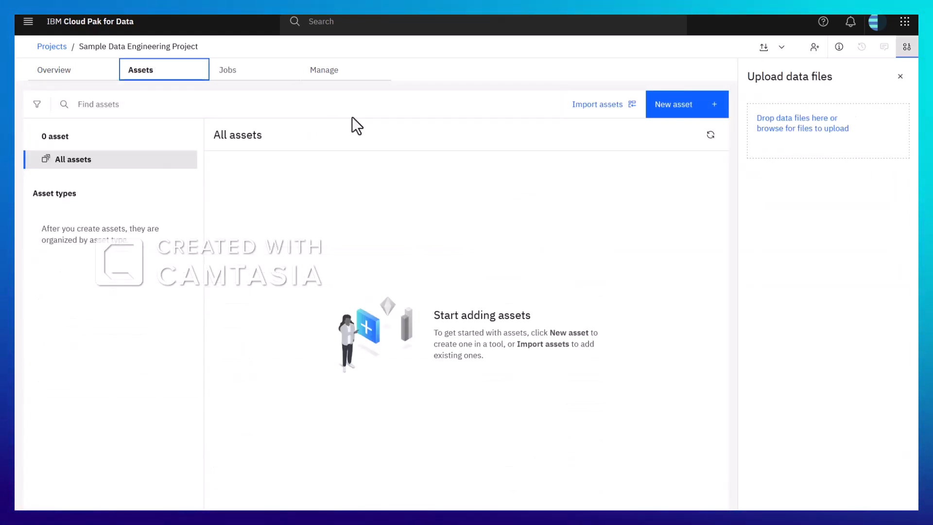
pyautogui.click(698, 110)
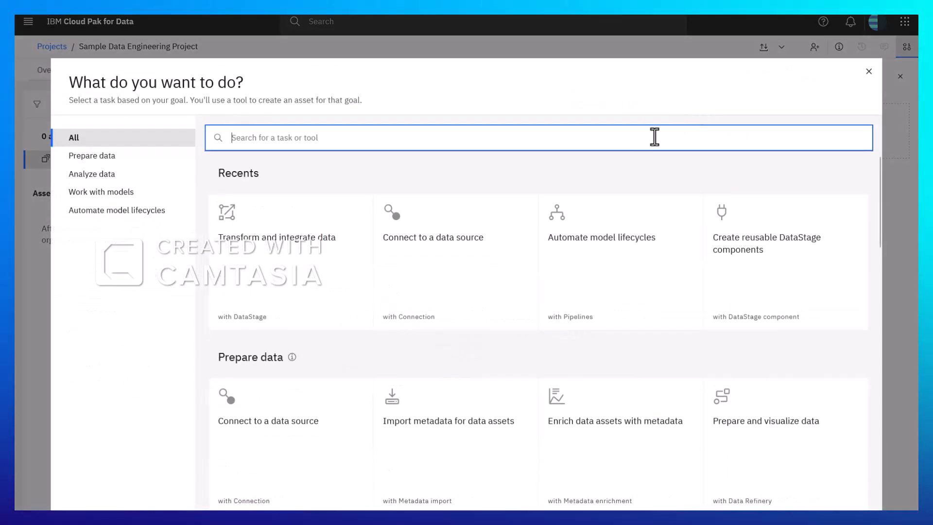
pyautogui.click(308, 421)
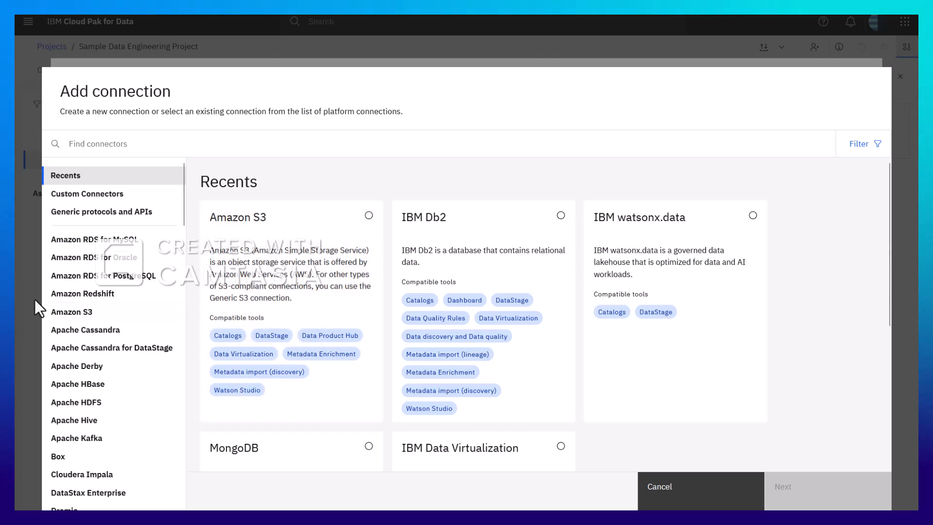
pyautogui.click(68, 311)
pyautogui.click(351, 217)
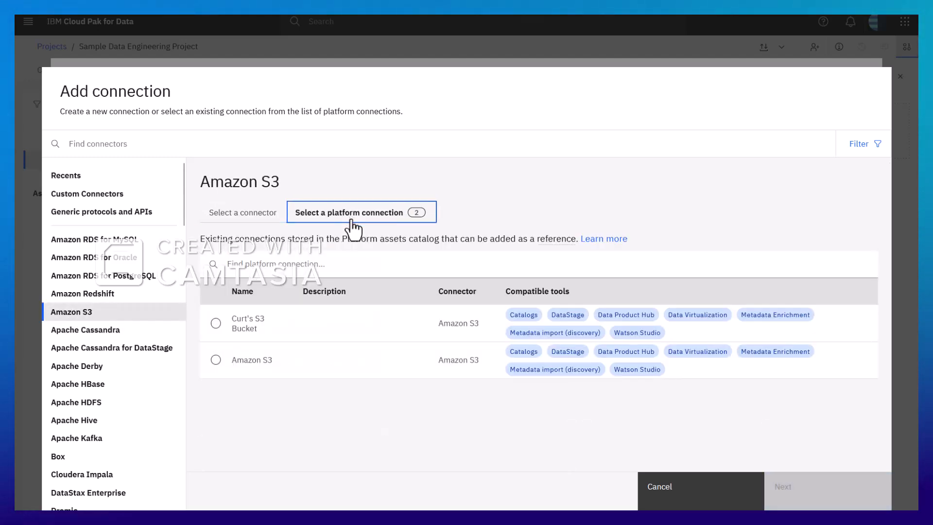
pyautogui.click(216, 323)
pyautogui.click(821, 500)
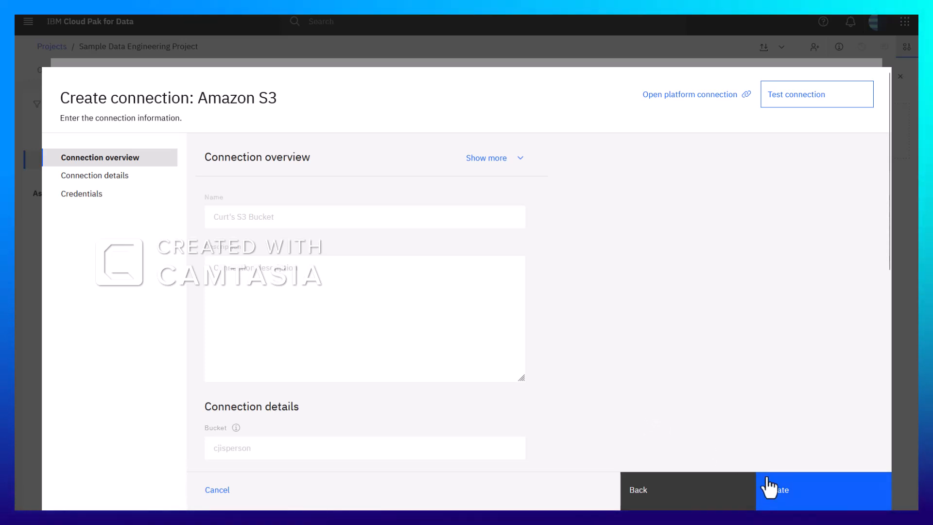
pyautogui.click(778, 488)
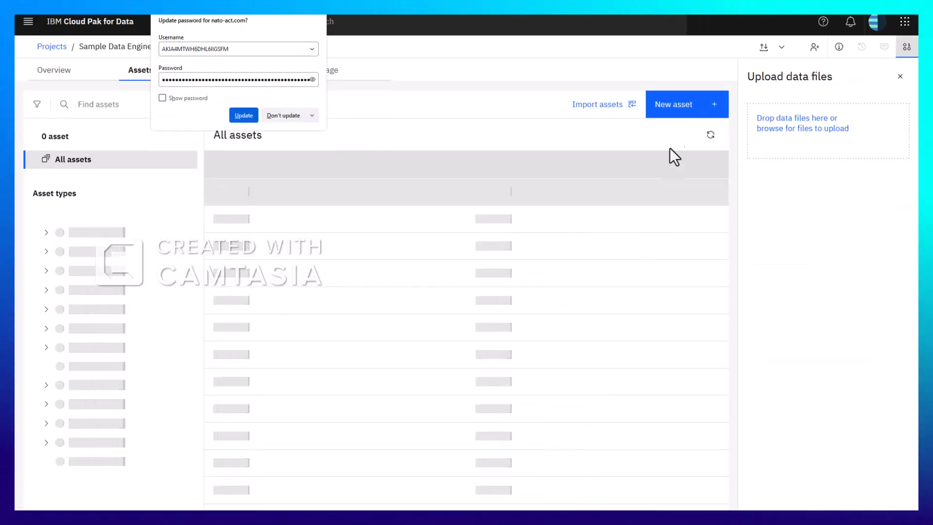
# Add the existing platform connection named "Amazon S3" to the project as another data source
pyautogui.click(676, 110)
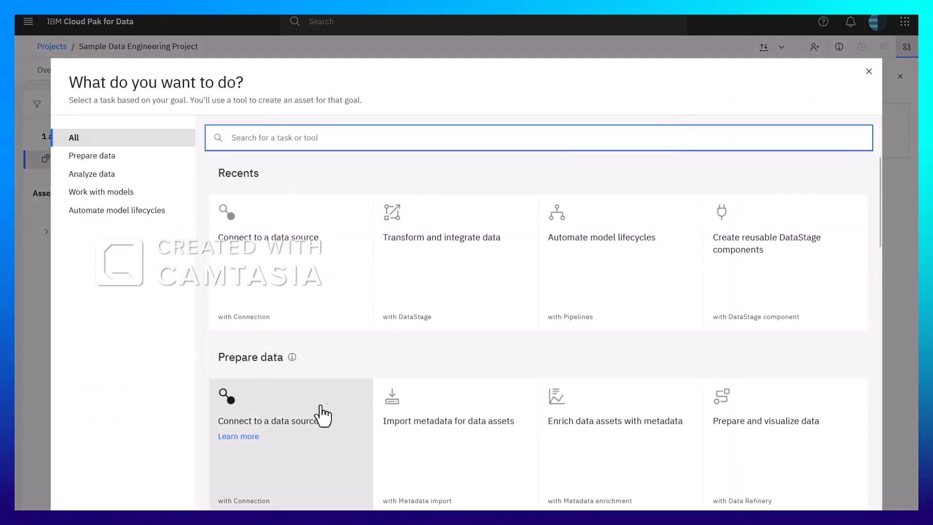
pyautogui.click(325, 410)
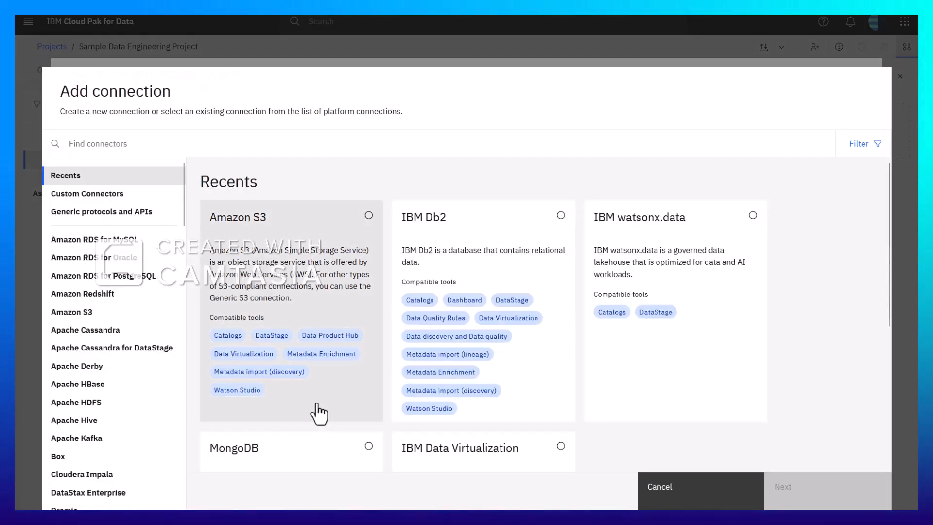
pyautogui.click(92, 313)
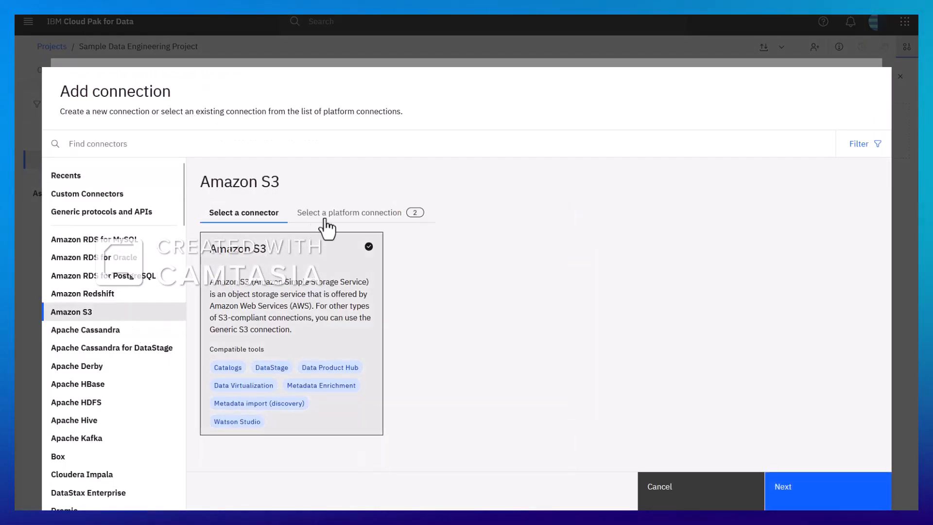
pyautogui.click(367, 211)
pyautogui.click(215, 360)
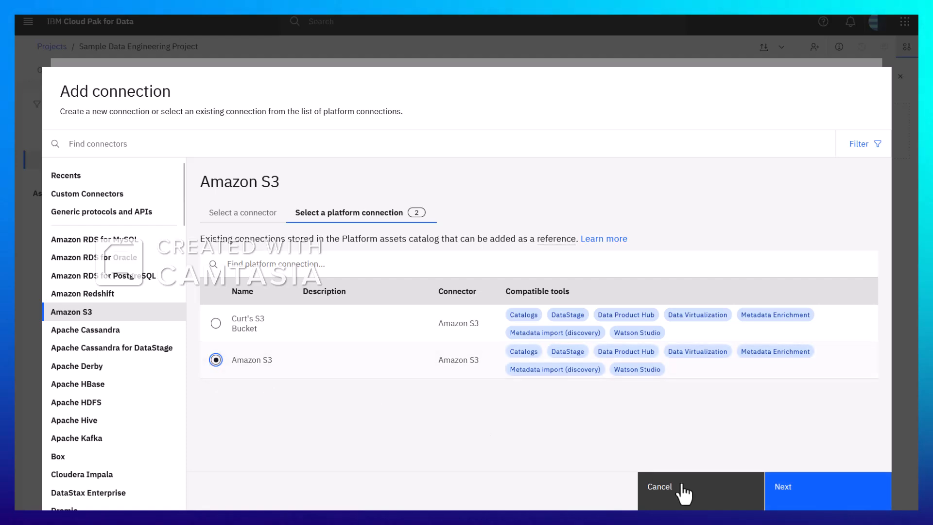
pyautogui.click(797, 488)
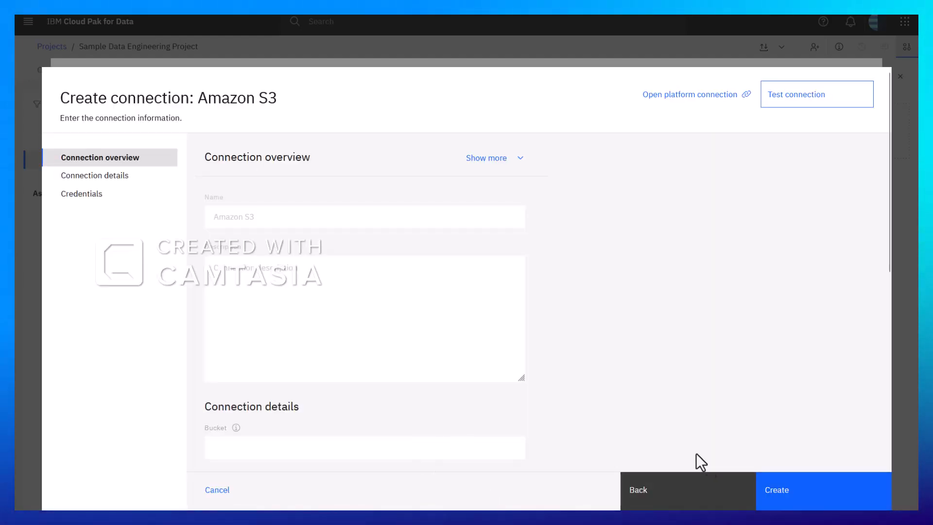
pyautogui.click(788, 499)
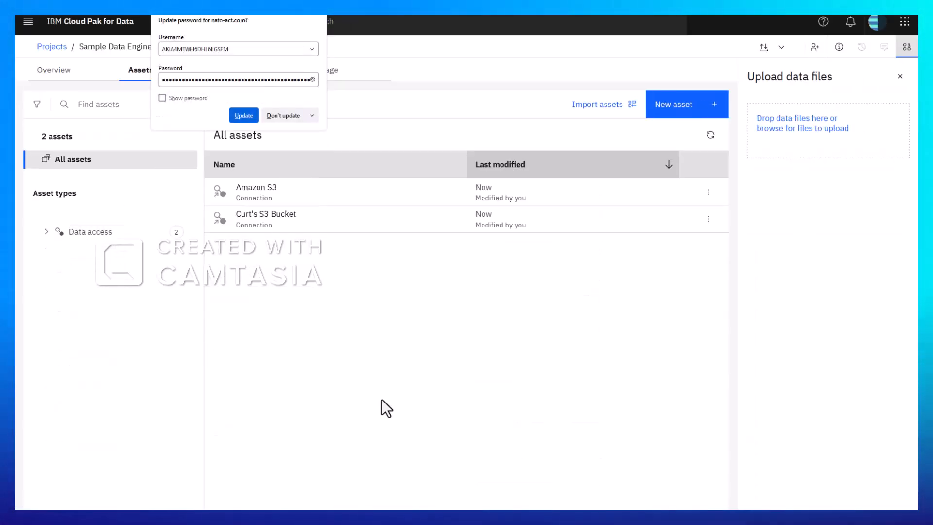
# Add the existing IBM Db2 platform connection "Db2 Scratch" to the project
pyautogui.click(676, 104)
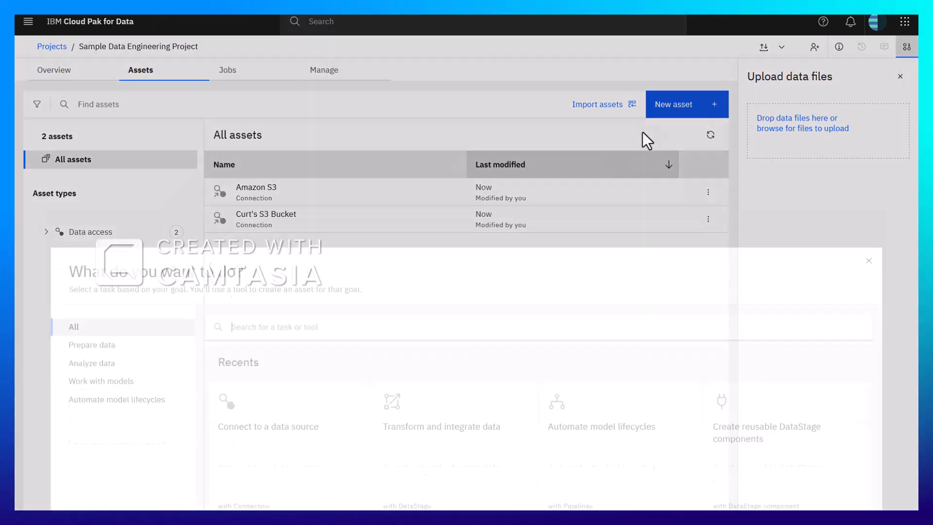
pyautogui.click(275, 411)
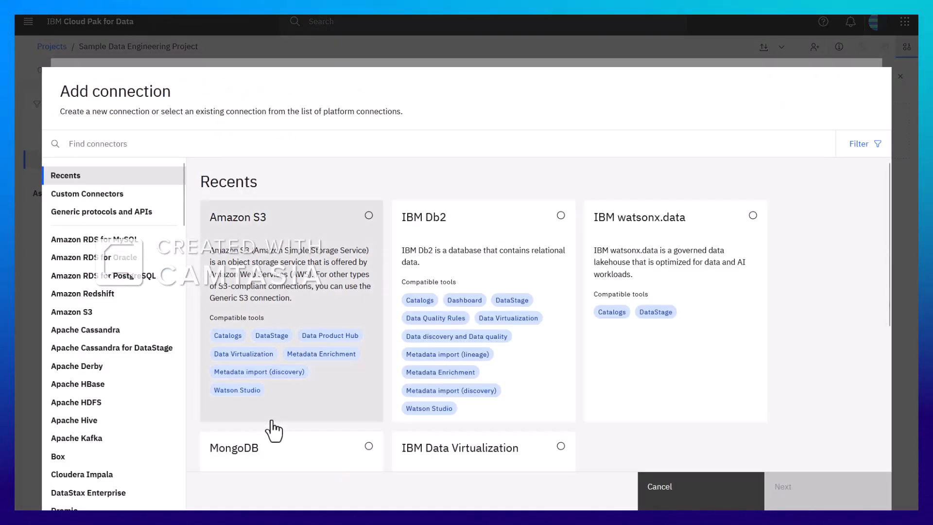
pyautogui.scroll(-6, 136, 357)
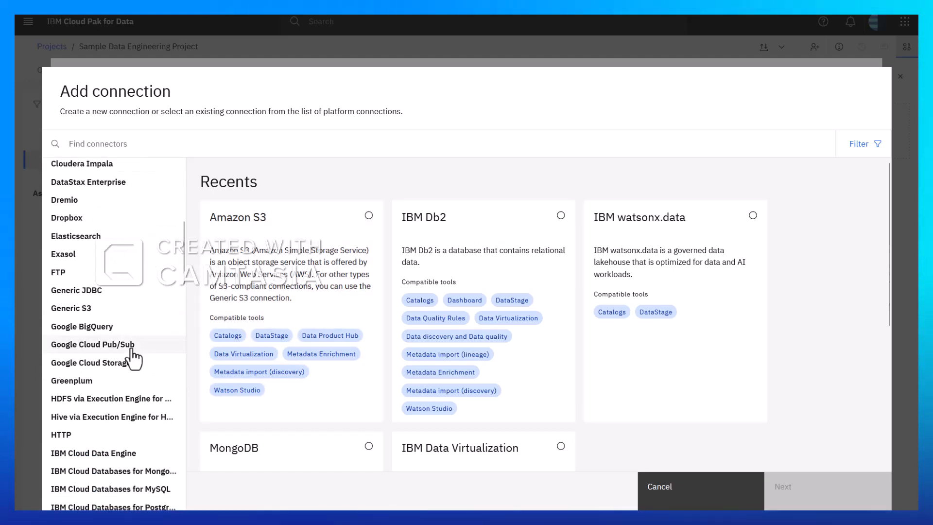
pyautogui.scroll(-4, 134, 360)
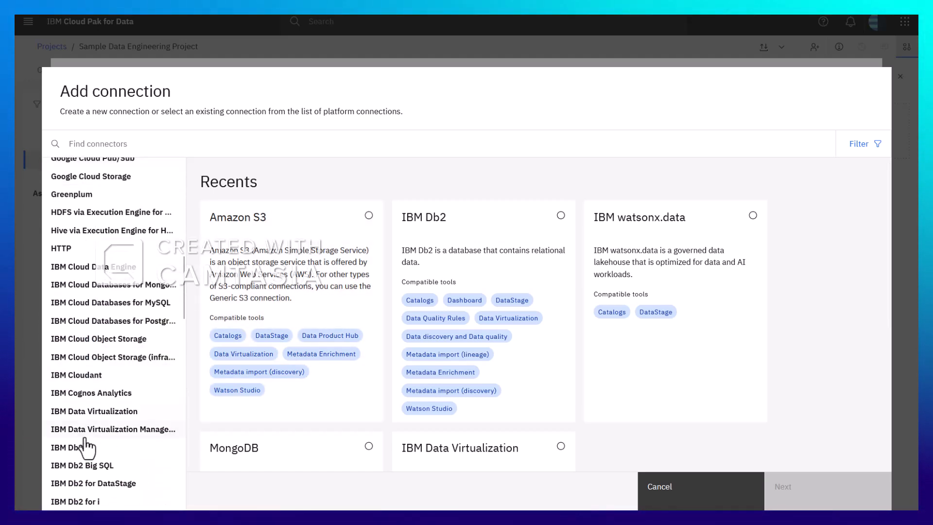
pyautogui.click(86, 446)
pyautogui.click(339, 221)
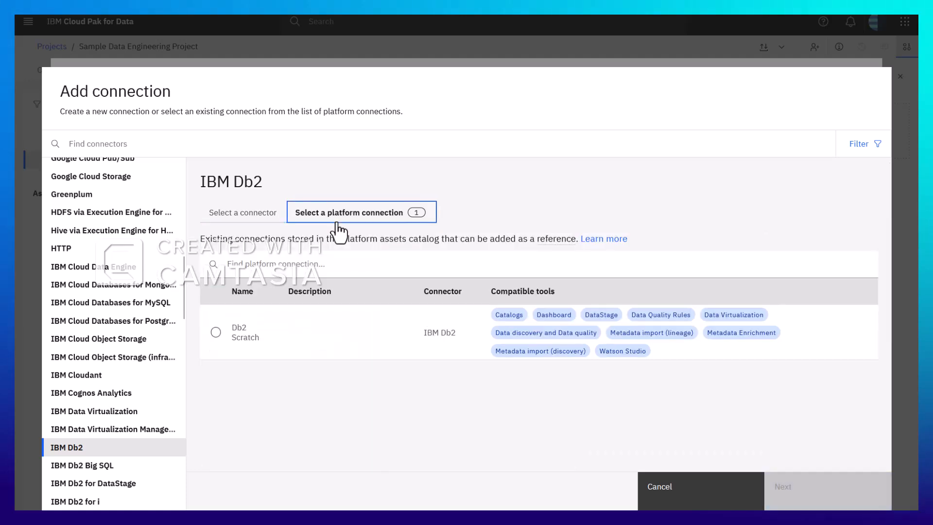
pyautogui.click(216, 332)
pyautogui.click(816, 498)
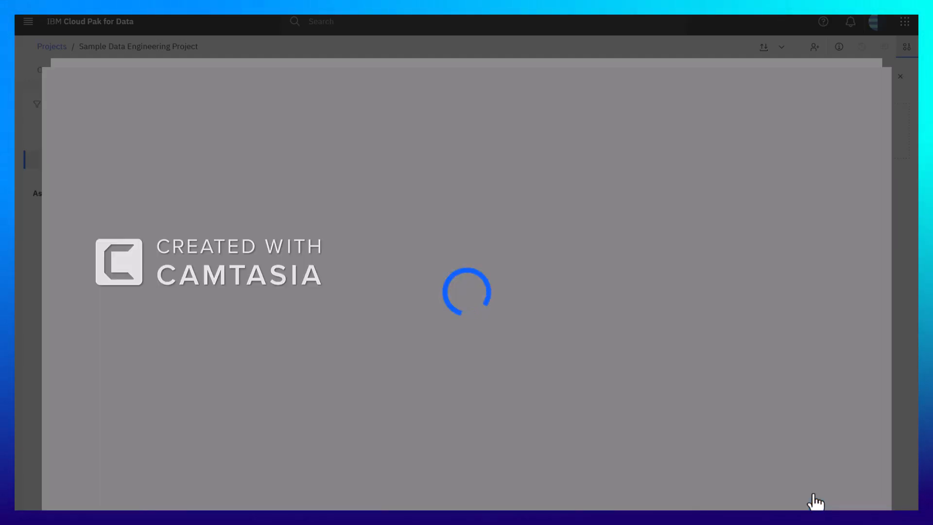
pyautogui.click(802, 494)
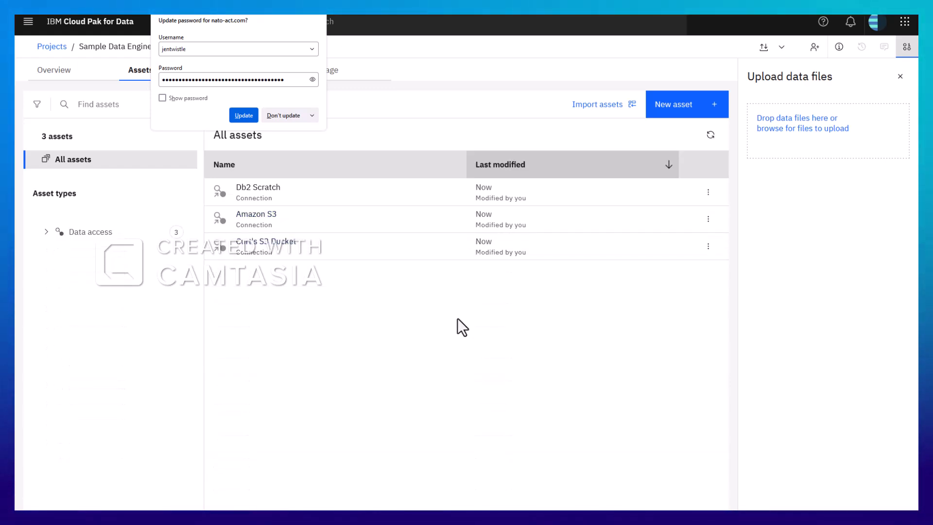
# Import CJIS_Person.csv from the csv folder of the cjisperson bucket connection as a project asset
pyautogui.click(600, 106)
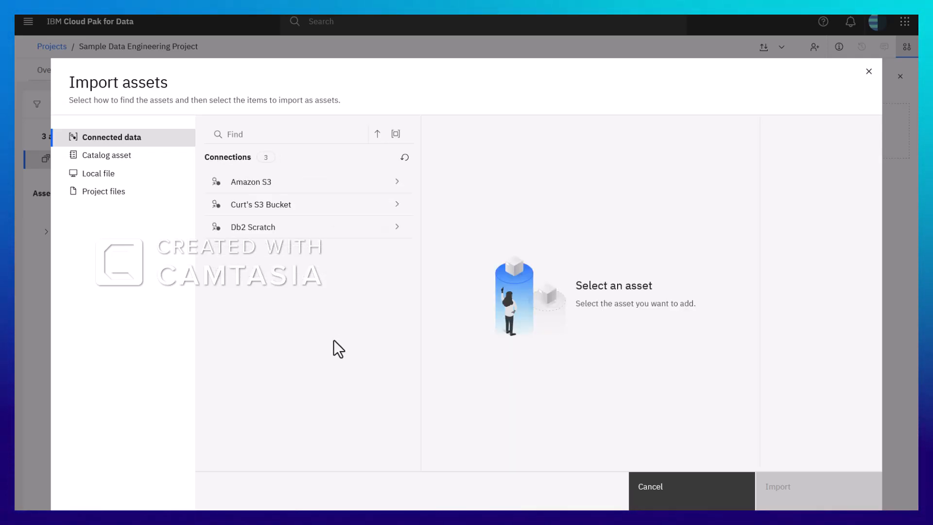
pyautogui.click(278, 204)
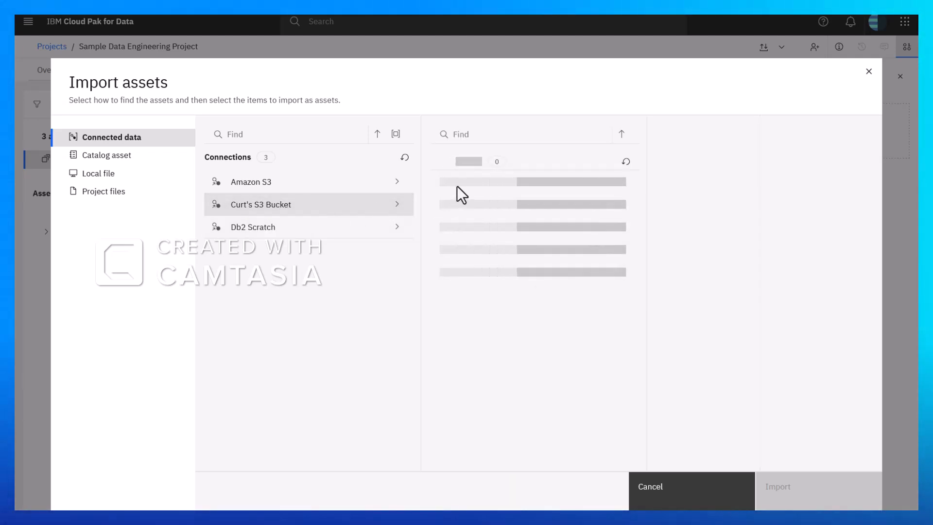
pyautogui.click(471, 185)
pyautogui.click(668, 182)
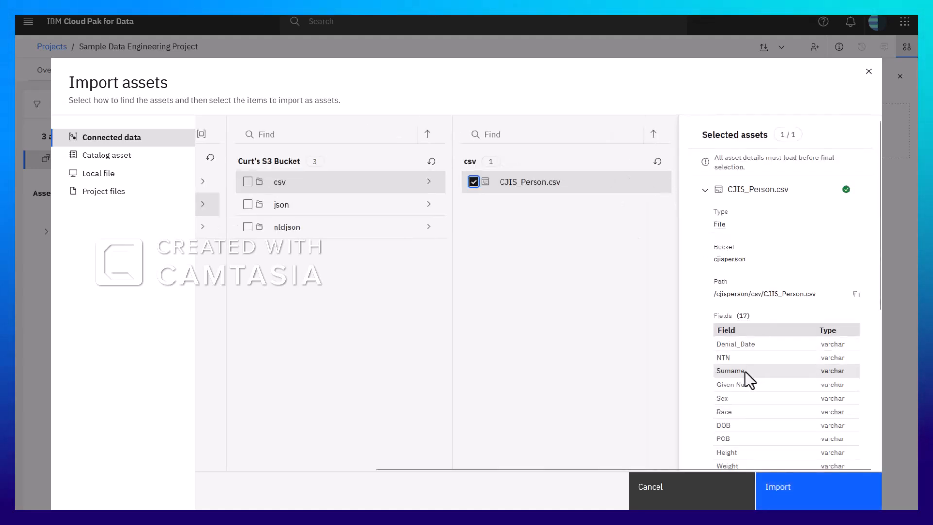
pyautogui.click(778, 489)
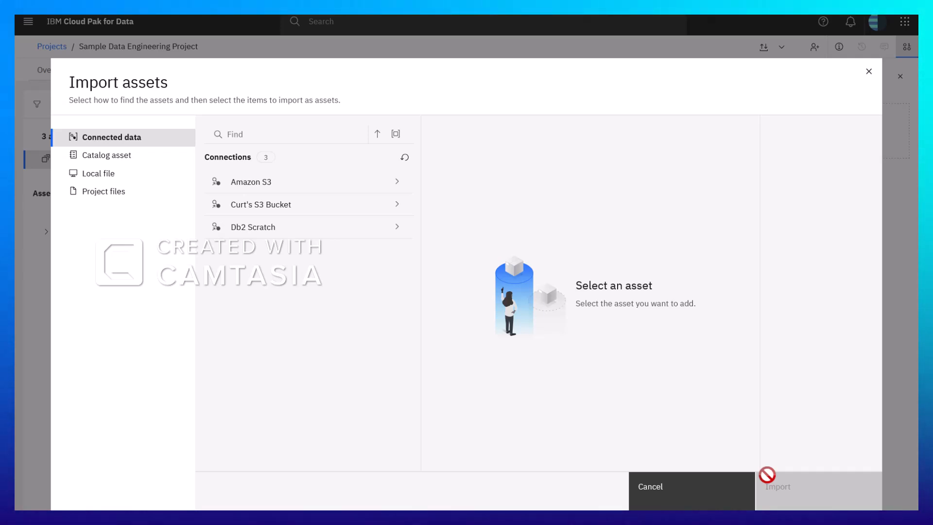
pyautogui.click(869, 72)
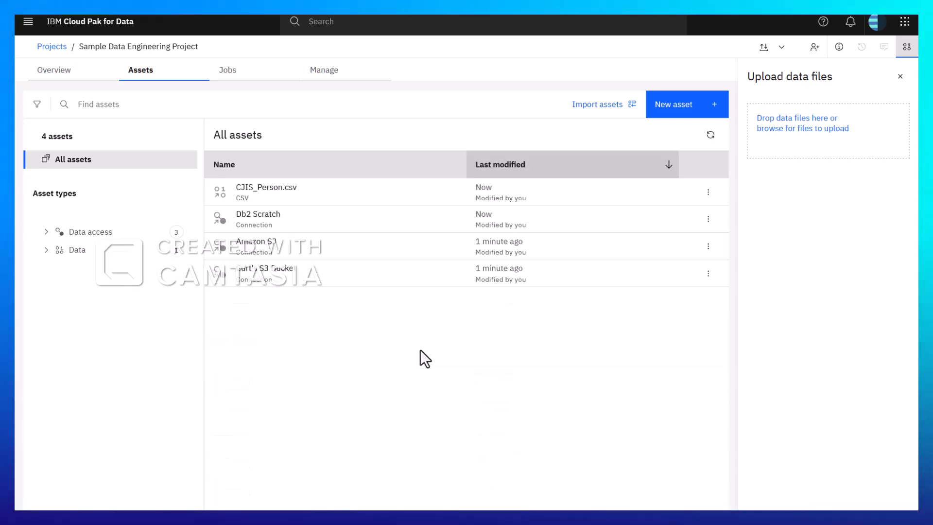
# Open CJIS_Person.csv for data preparation and examine the cleanse, compute, organize and natural language operations available for a new step
pyautogui.click(709, 192)
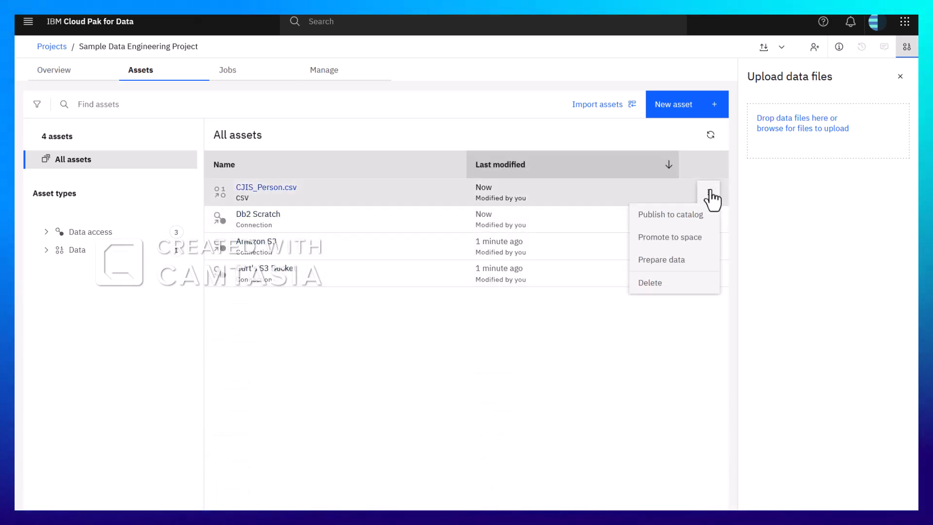
pyautogui.click(664, 267)
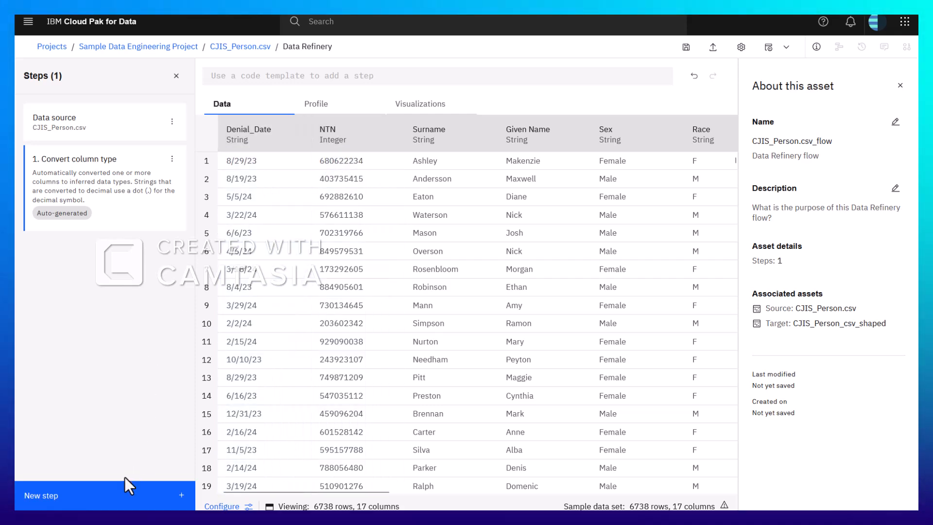
pyautogui.click(103, 495)
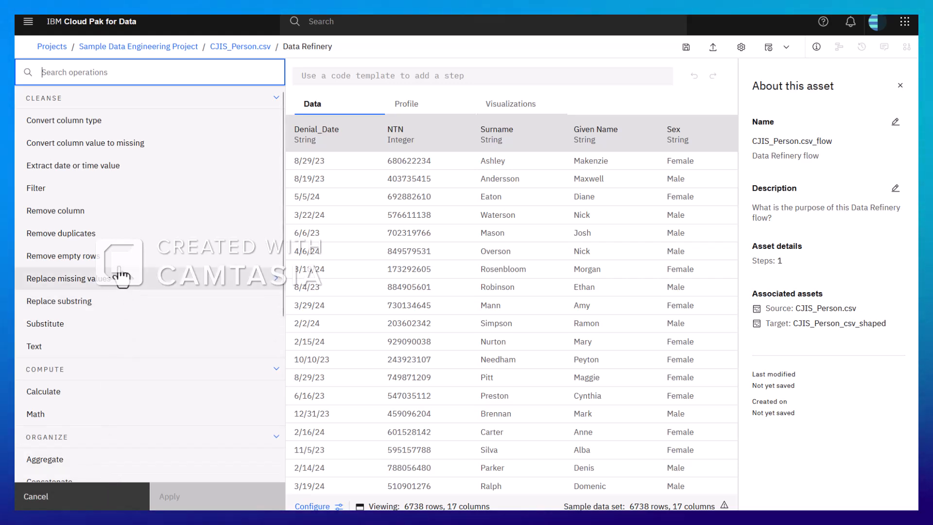
pyautogui.scroll(-2, 122, 275)
pyautogui.scroll(-2, 116, 291)
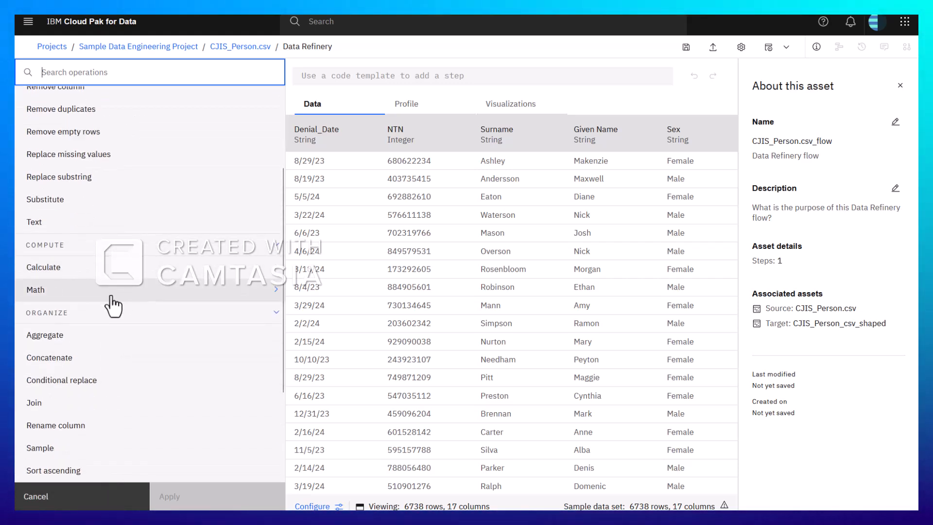
pyautogui.scroll(-2, 104, 375)
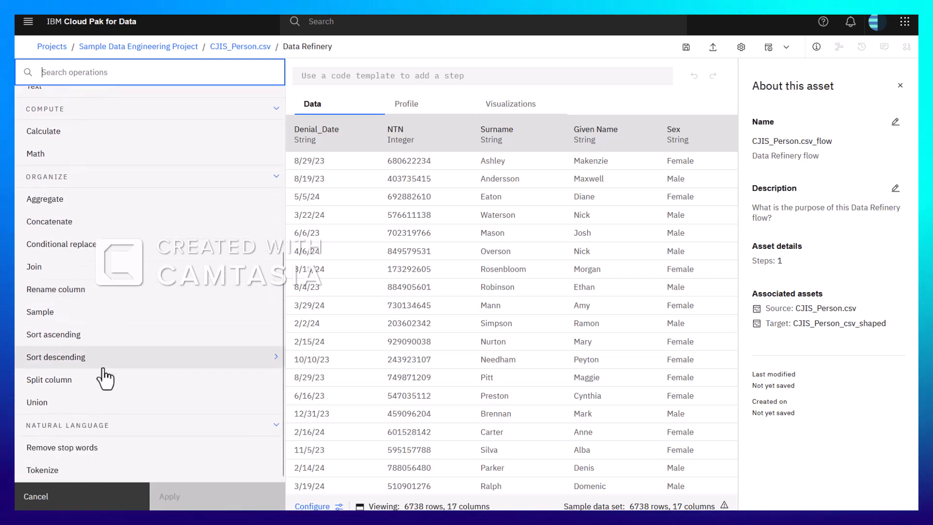
pyautogui.scroll(5, 103, 368)
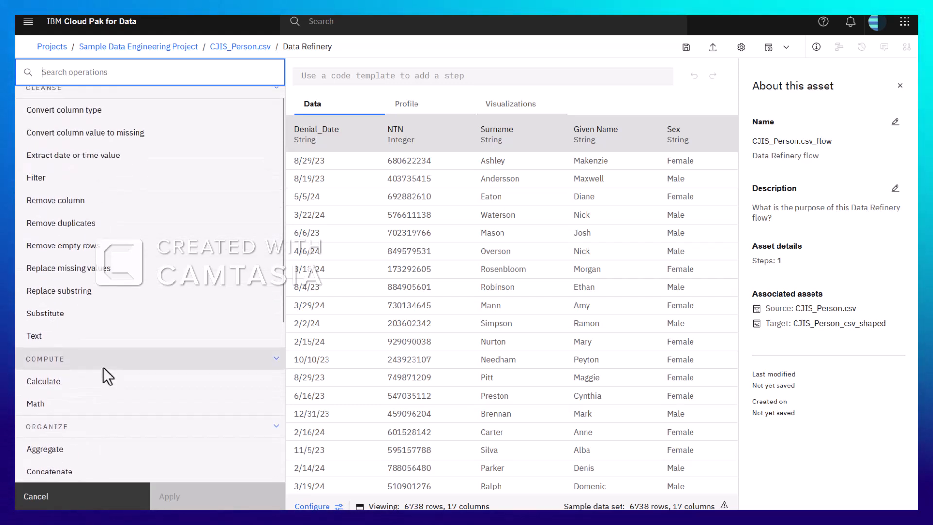
pyautogui.scroll(1, 103, 366)
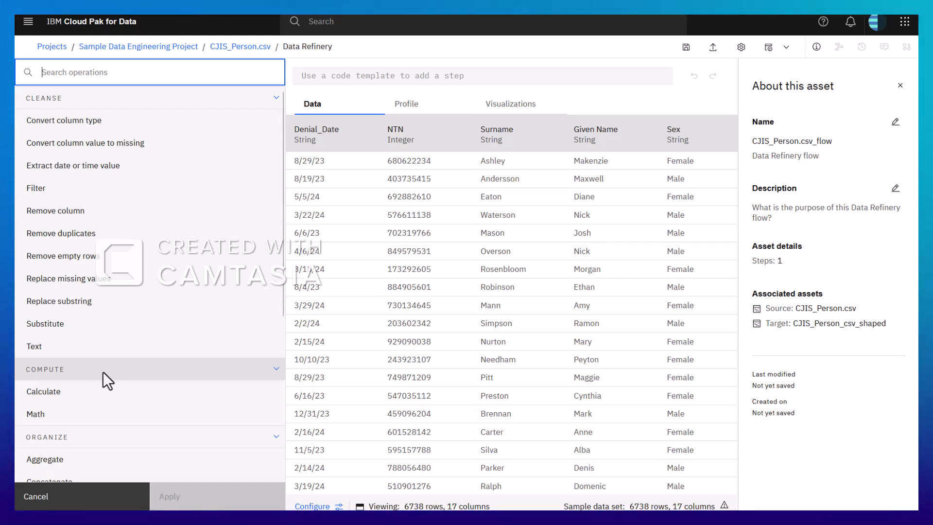
# Leave the data refinery flow without saving and return to the Sample Data Engineering Project assets
pyautogui.click(78, 496)
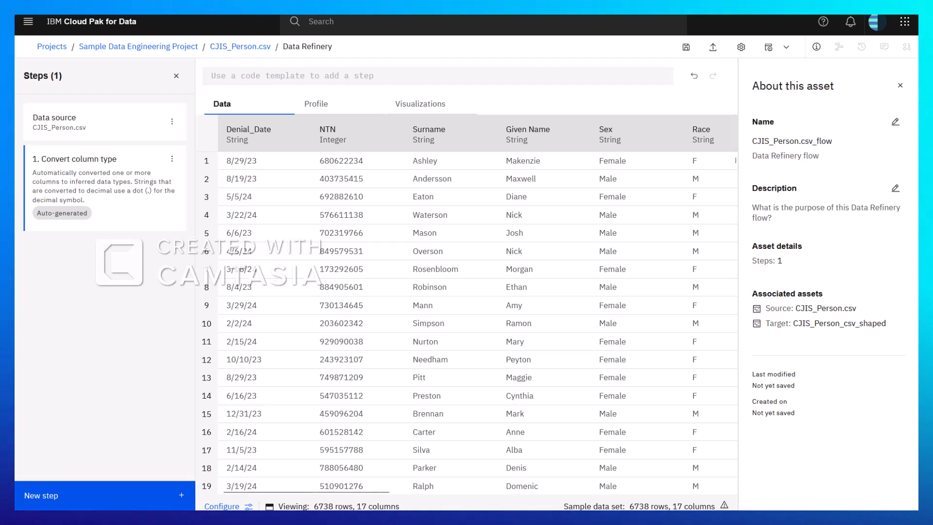
pyautogui.click(78, 495)
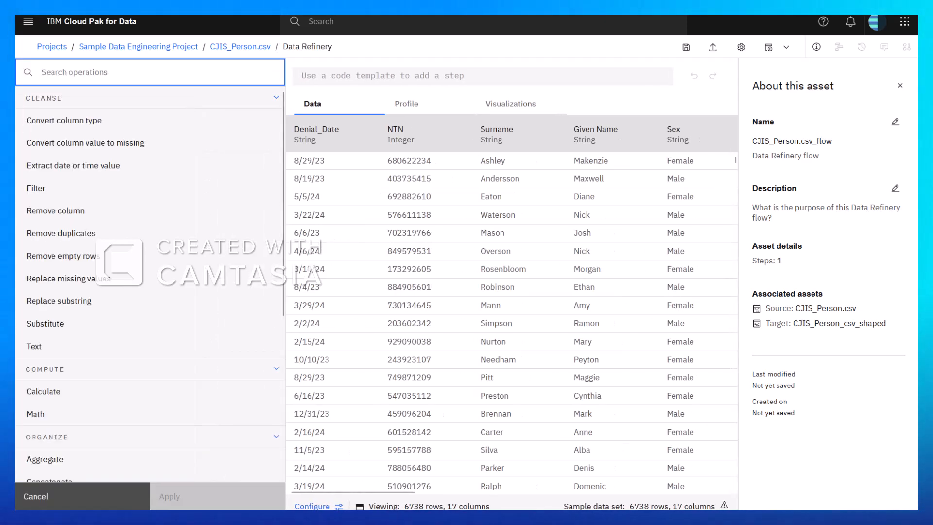
pyautogui.click(105, 51)
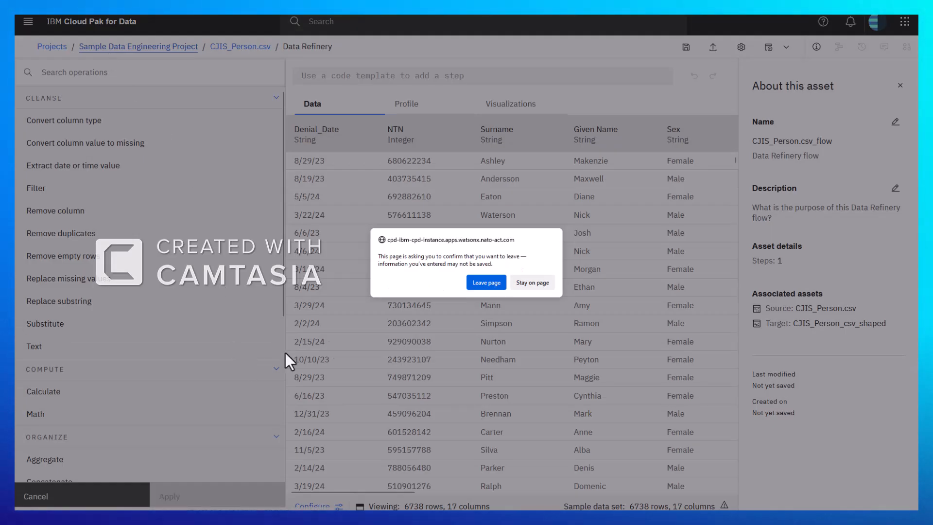
pyautogui.click(471, 283)
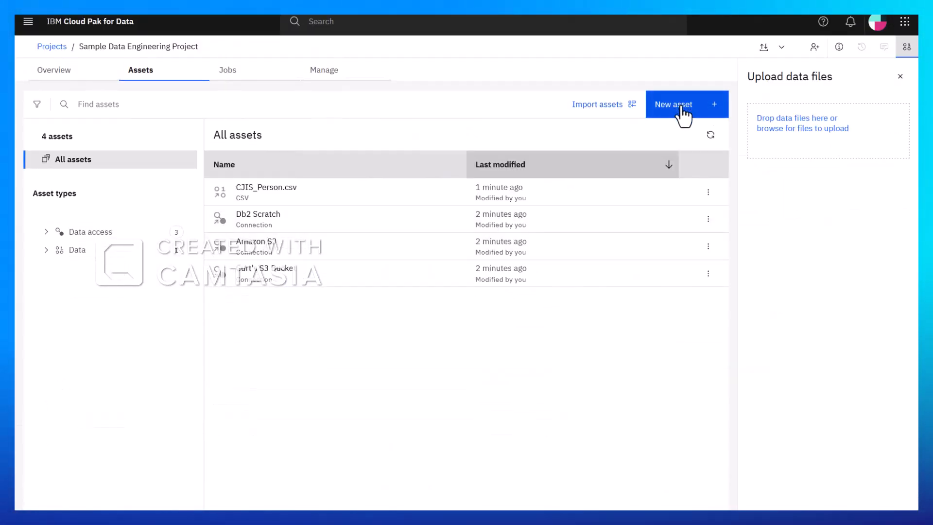
# Create a DataStage flow named "Example Data Engineering Flow" in the project
pyautogui.click(683, 112)
pyautogui.scroll(-5, 367, 324)
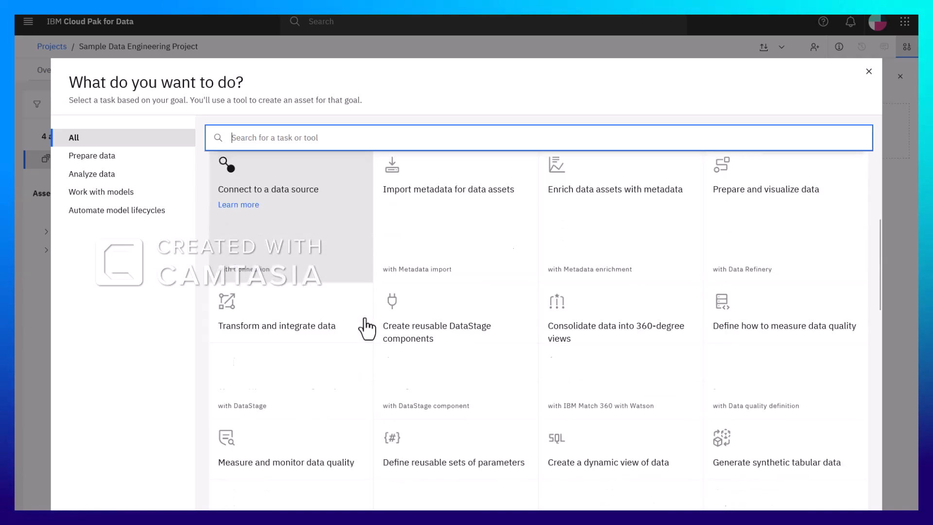
pyautogui.click(295, 281)
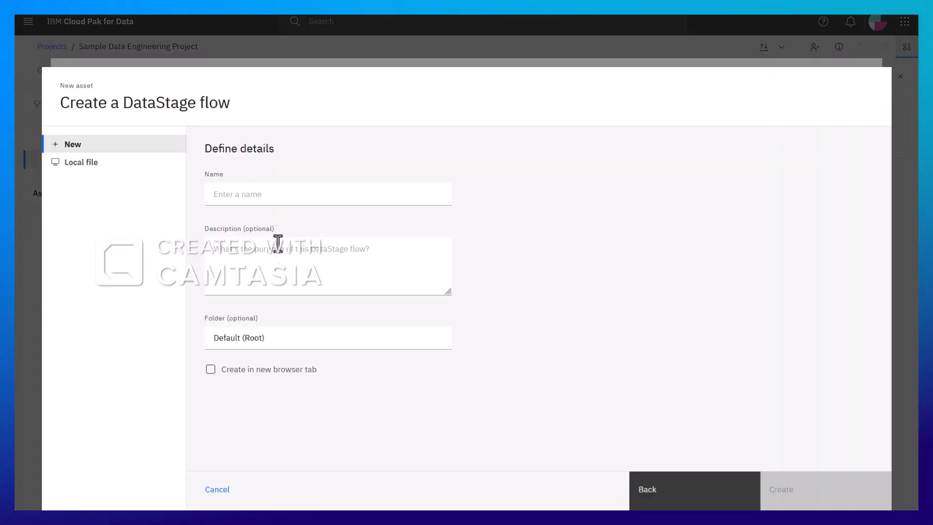
pyautogui.click(257, 194)
pyautogui.write('Example Data Engineering Flow')
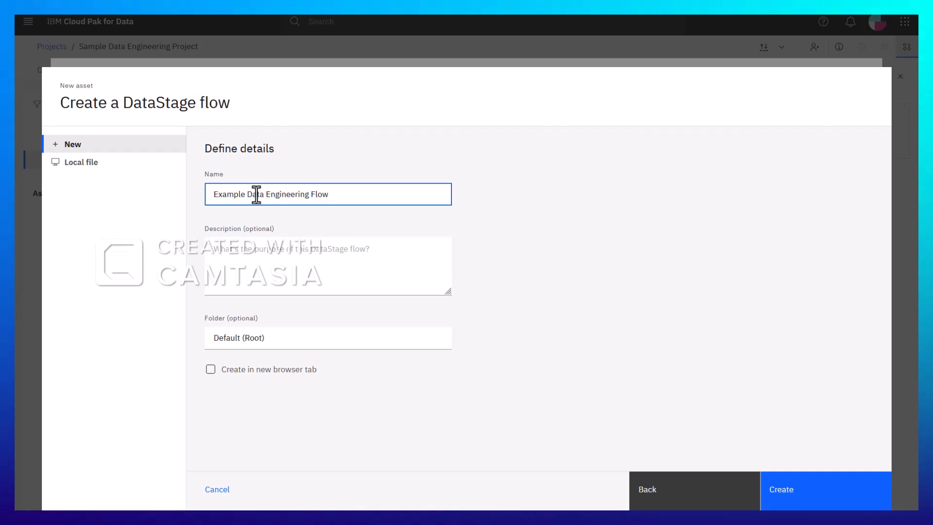
pyautogui.click(784, 505)
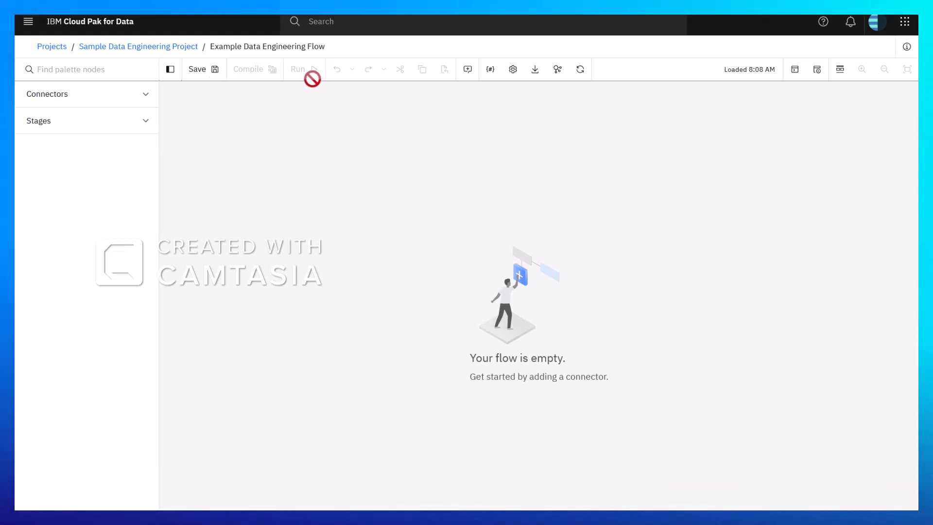
# Examine the connector types available for the DataStage flow, from Amazon and Apache sources to SAP
pyautogui.click(85, 96)
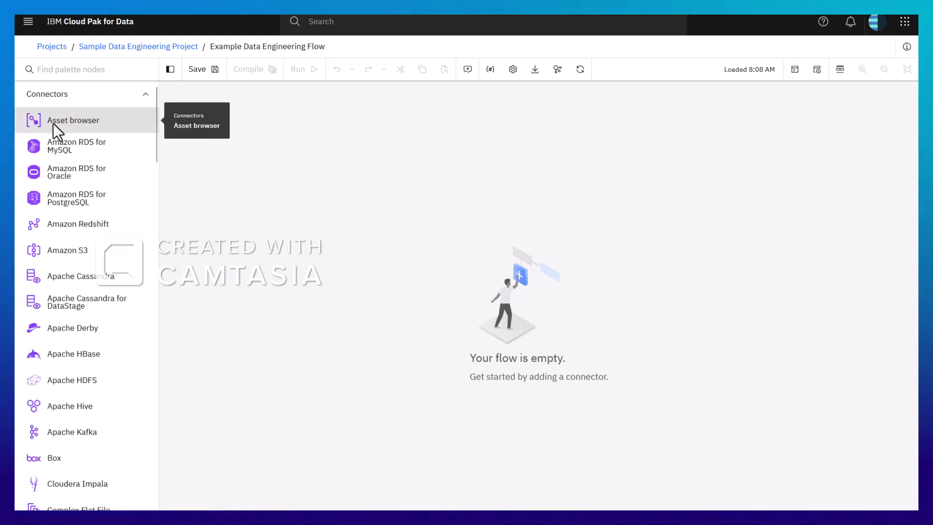
pyautogui.scroll(-6, 55, 126)
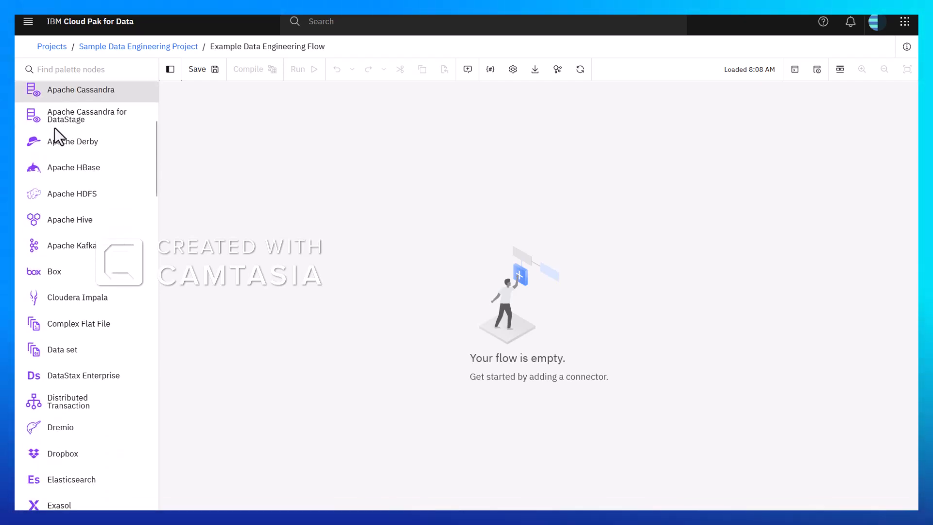
pyautogui.scroll(-10, 55, 129)
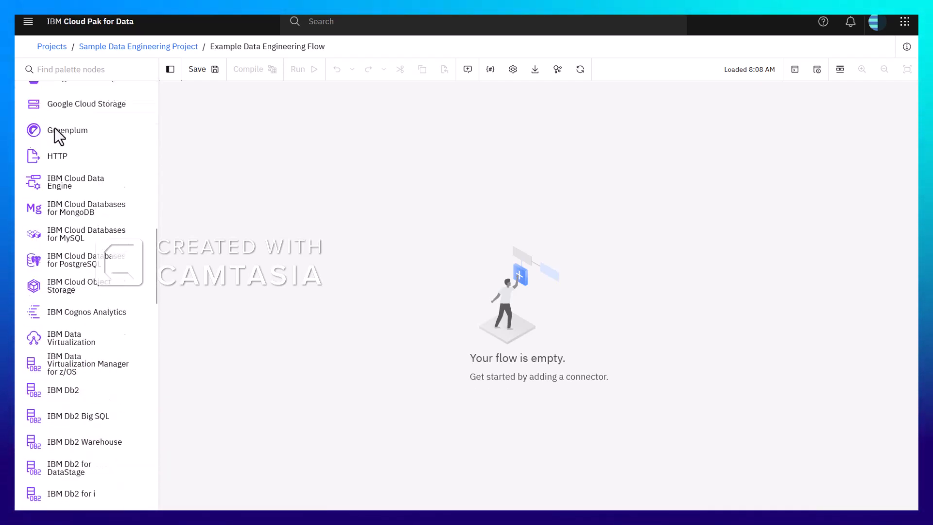
pyautogui.scroll(-10, 55, 128)
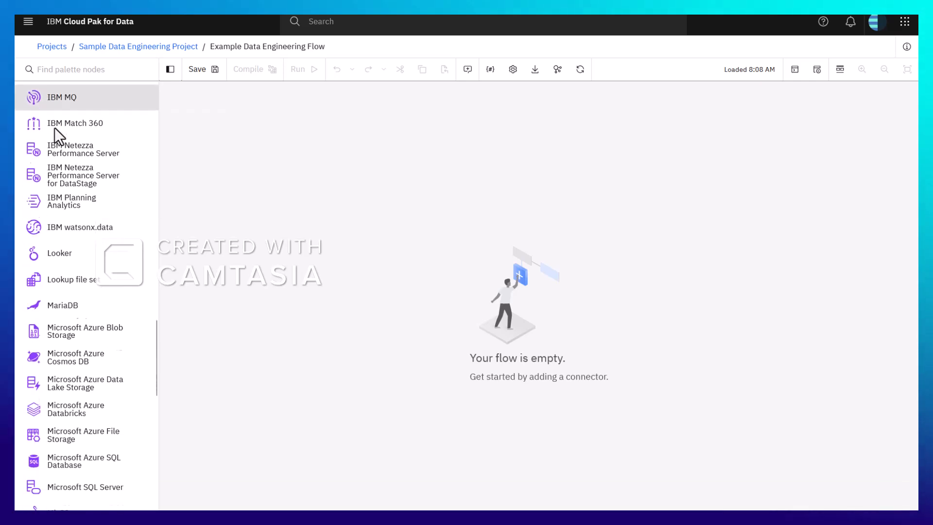
pyautogui.scroll(-7, 55, 127)
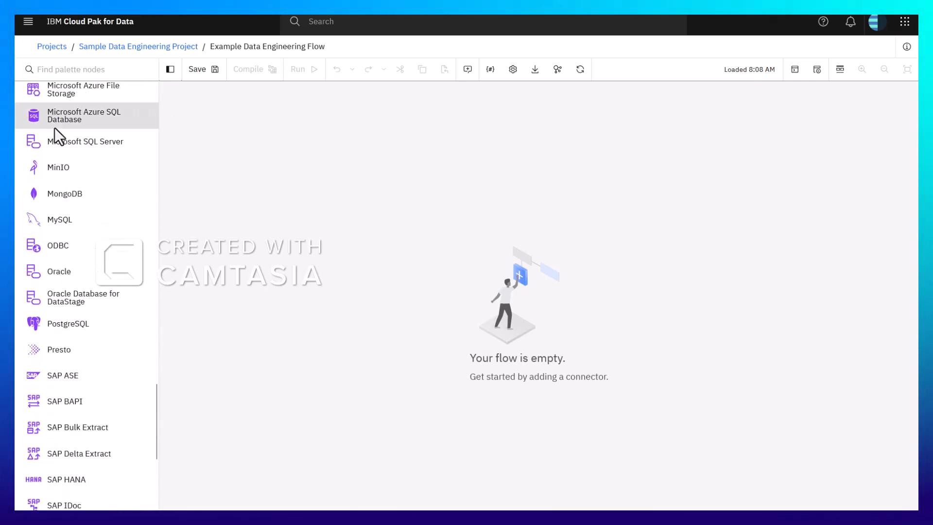
pyautogui.scroll(20, 55, 128)
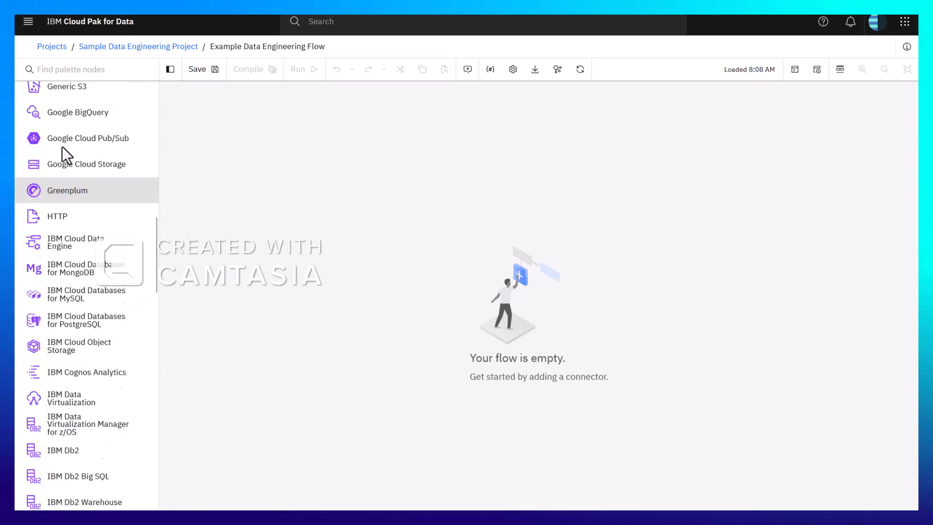
pyautogui.scroll(5, 63, 145)
# Add CJIS_Person.csv from the csv folder of the cjisperson S3 bucket connection to the flow canvas using the Asset browser
pyautogui.moveTo(60, 124); pyautogui.dragTo(79, 123)
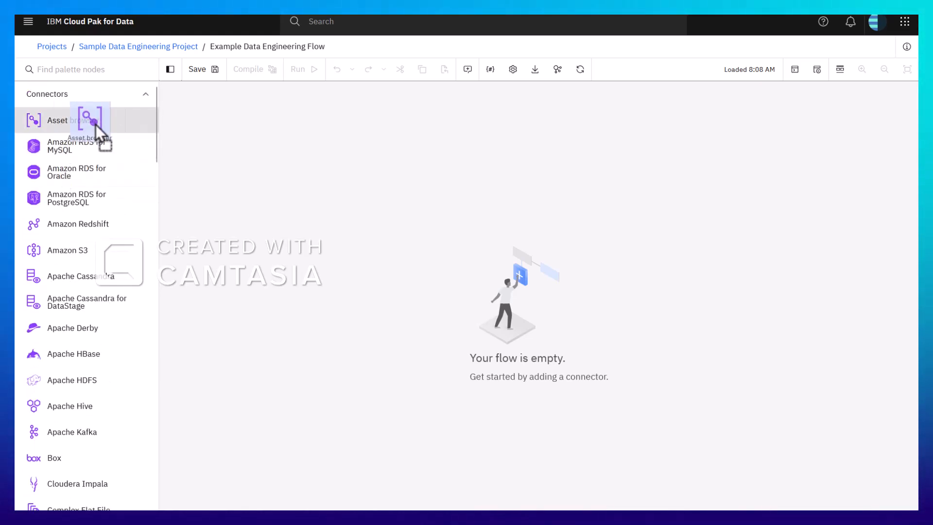
pyautogui.moveTo(243, 173); pyautogui.dragTo(329, 205)
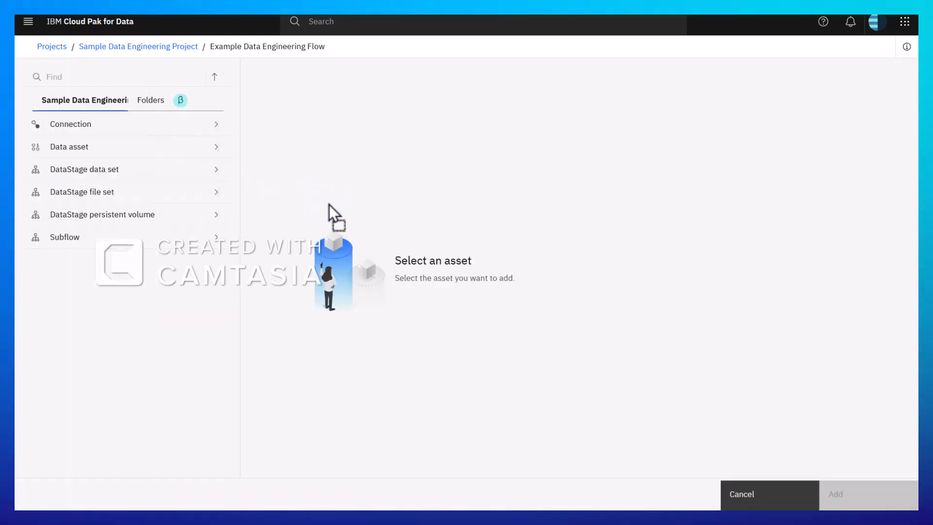
pyautogui.click(80, 128)
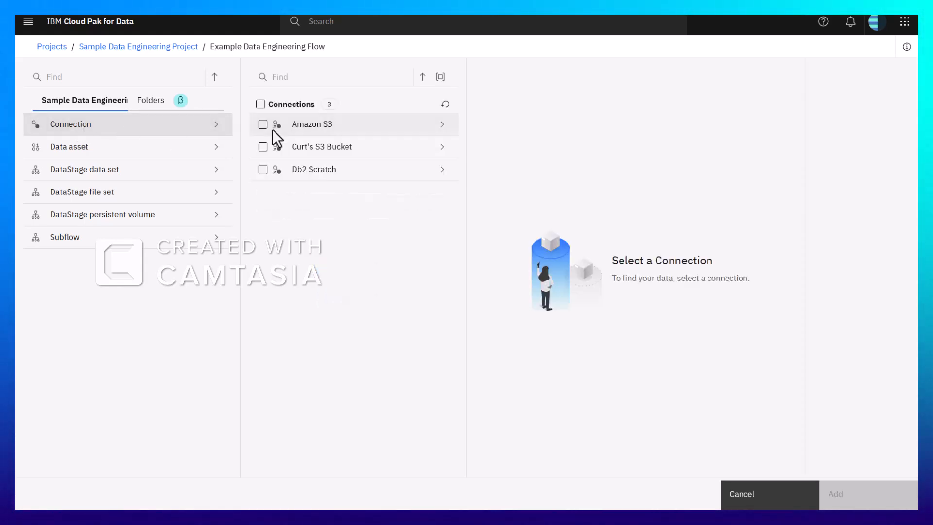
pyautogui.click(307, 148)
pyautogui.click(522, 128)
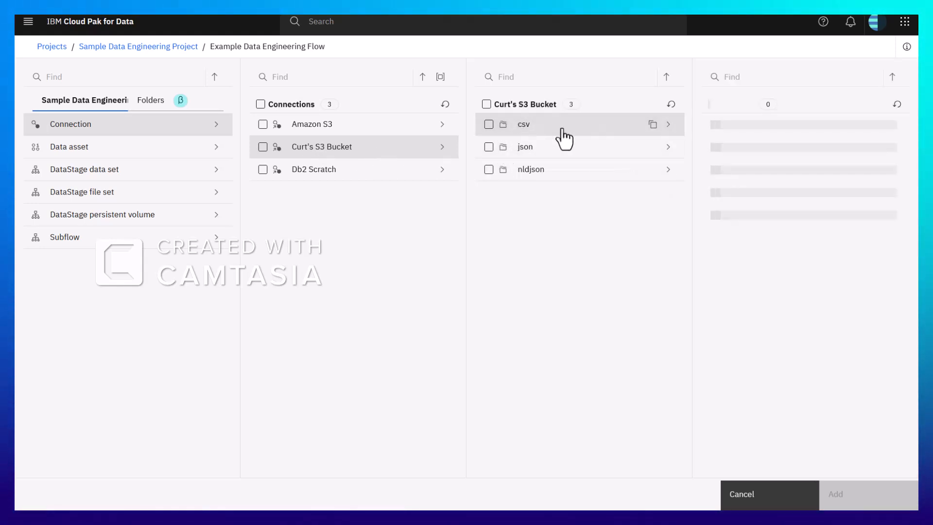
pyautogui.click(715, 124)
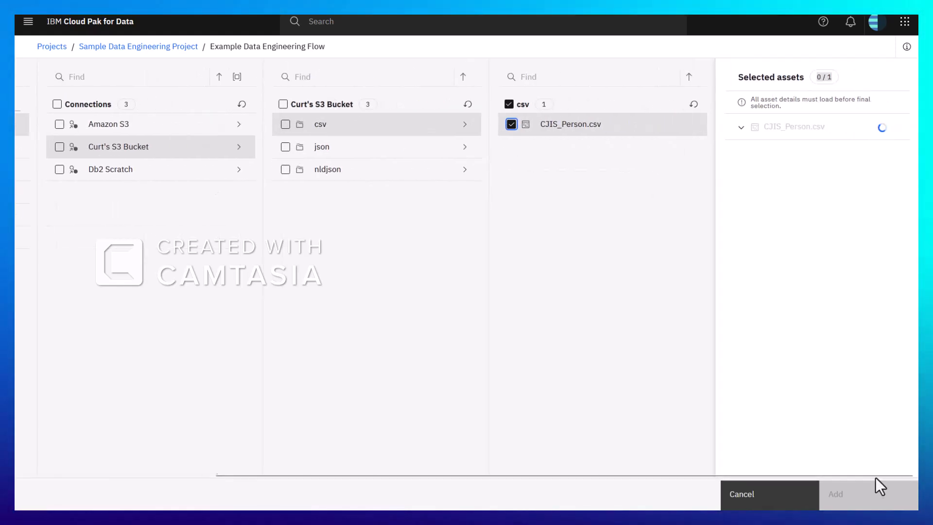
pyautogui.click(872, 501)
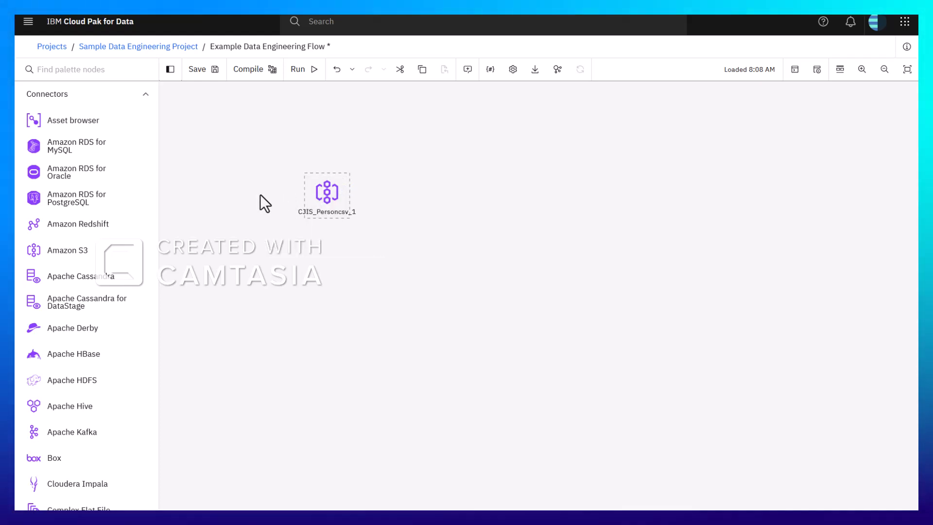
# Place the Db2 Scratch connection and its uppercase TEST schema on the canvas to the right of the CSV source using the Asset browser
pyautogui.moveTo(57, 122); pyautogui.dragTo(618, 195)
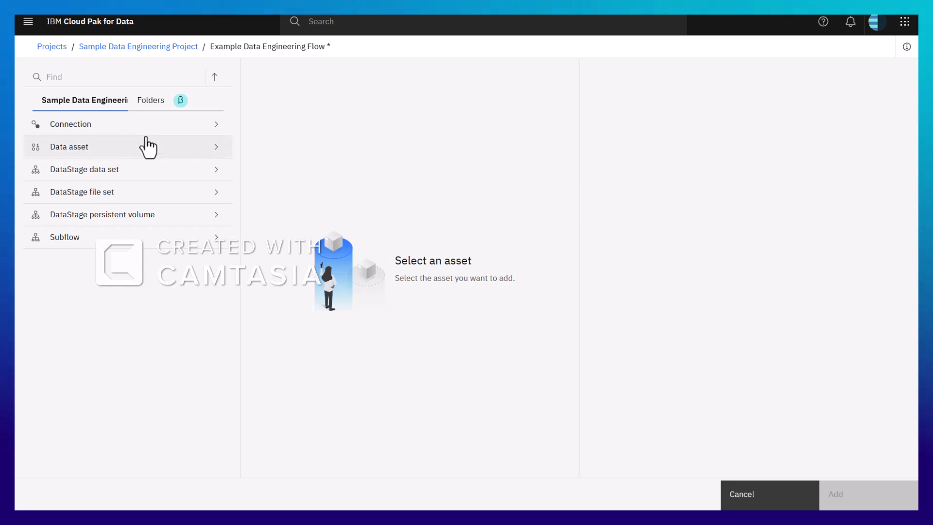
pyautogui.click(69, 127)
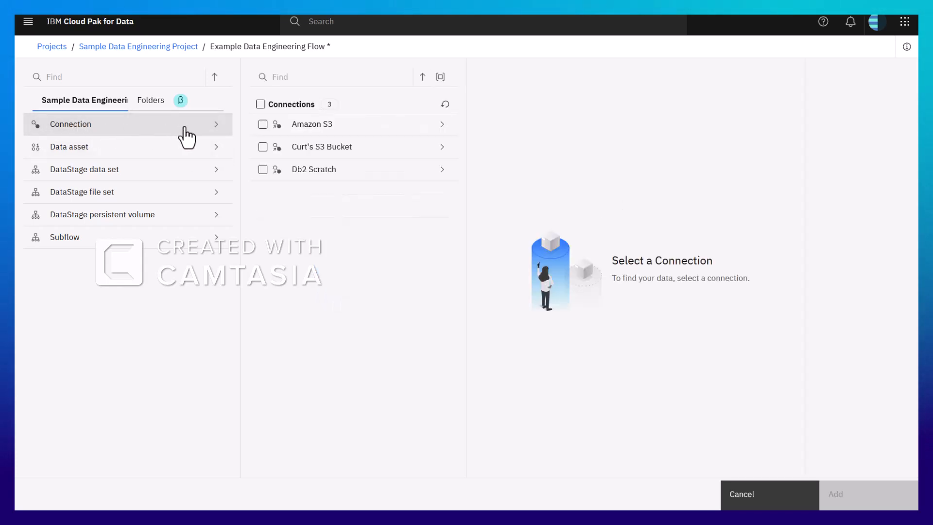
pyautogui.click(262, 169)
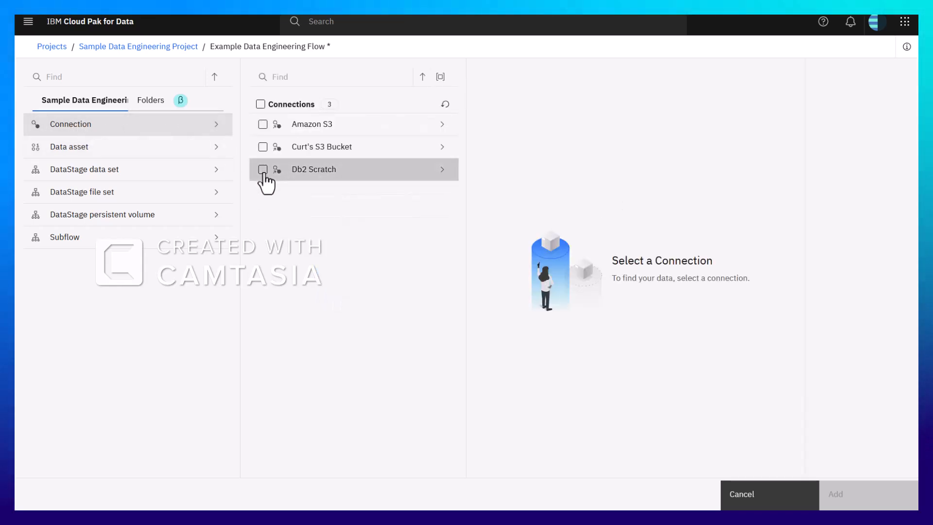
pyautogui.click(450, 176)
pyautogui.click(489, 147)
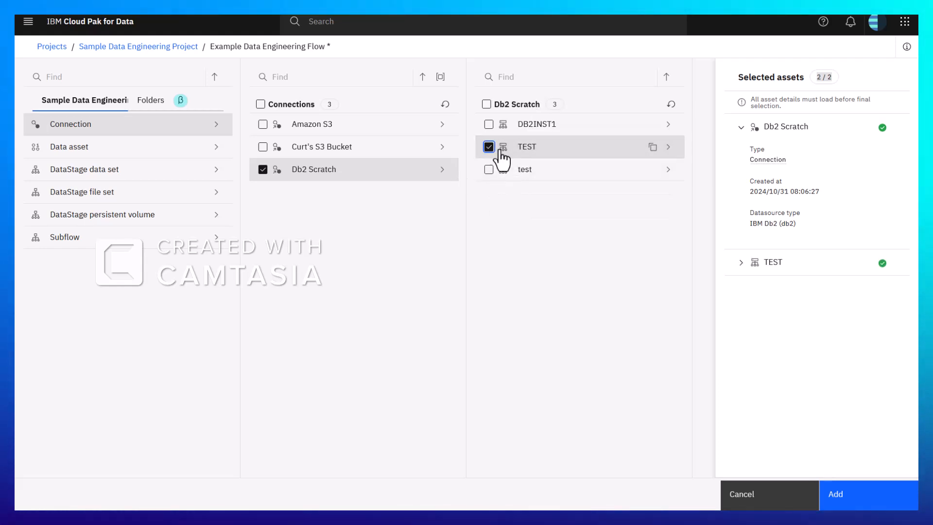
pyautogui.click(843, 493)
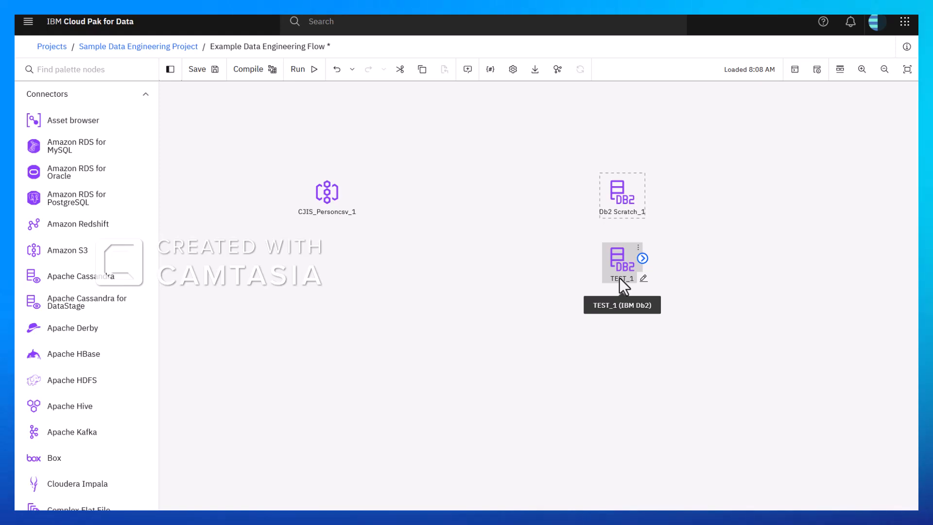
# Add Transformer and Sort stages between the CSV source and the Db2 nodes, and link the source through both to TEST_1
pyautogui.click(146, 104)
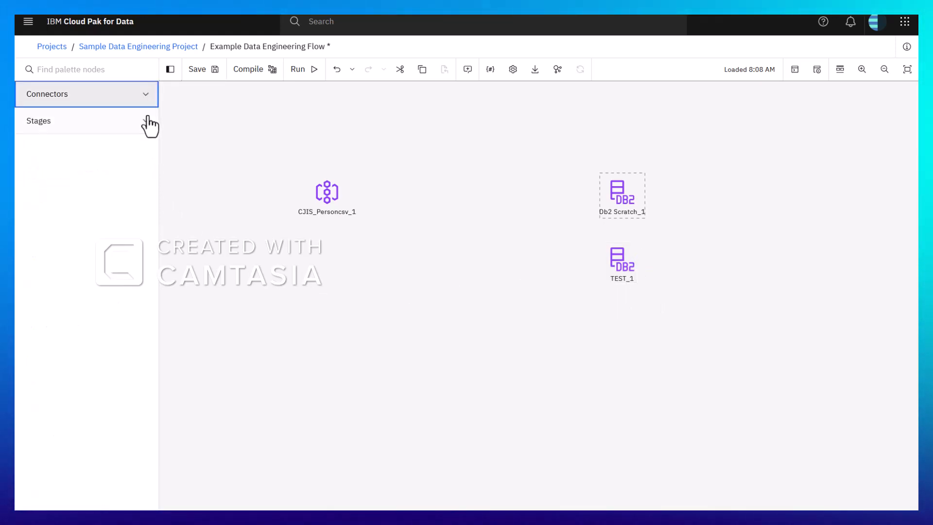
pyautogui.click(148, 122)
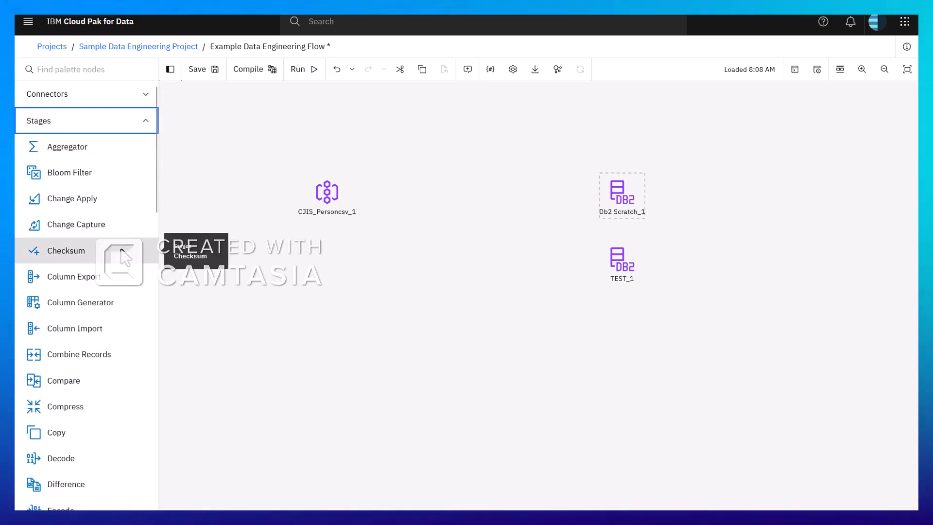
pyautogui.scroll(-4, 123, 254)
pyautogui.scroll(-5, 123, 256)
pyautogui.scroll(-4, 121, 253)
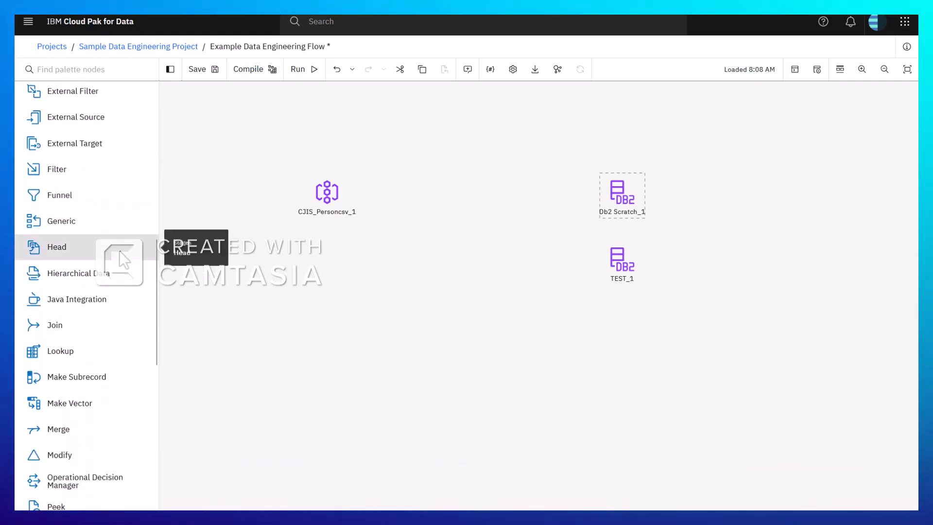
pyautogui.scroll(-5, 119, 250)
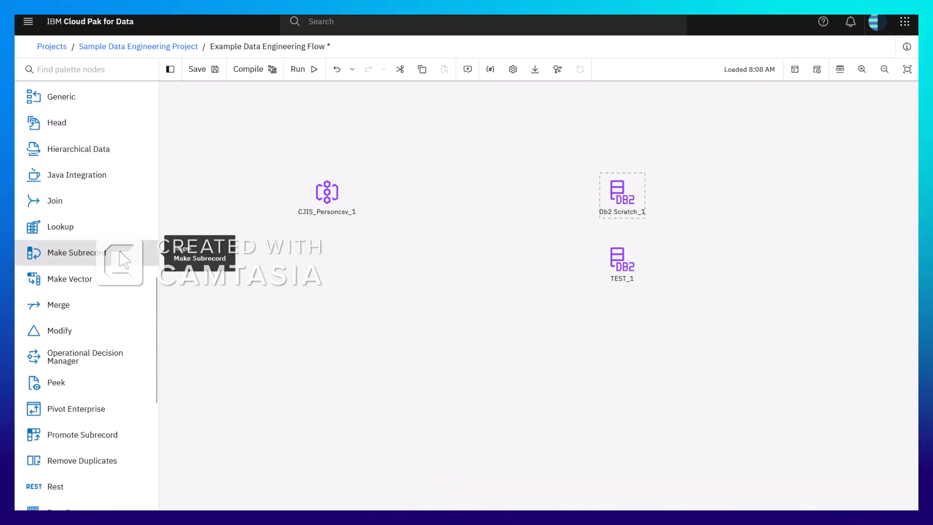
pyautogui.scroll(-5, 120, 251)
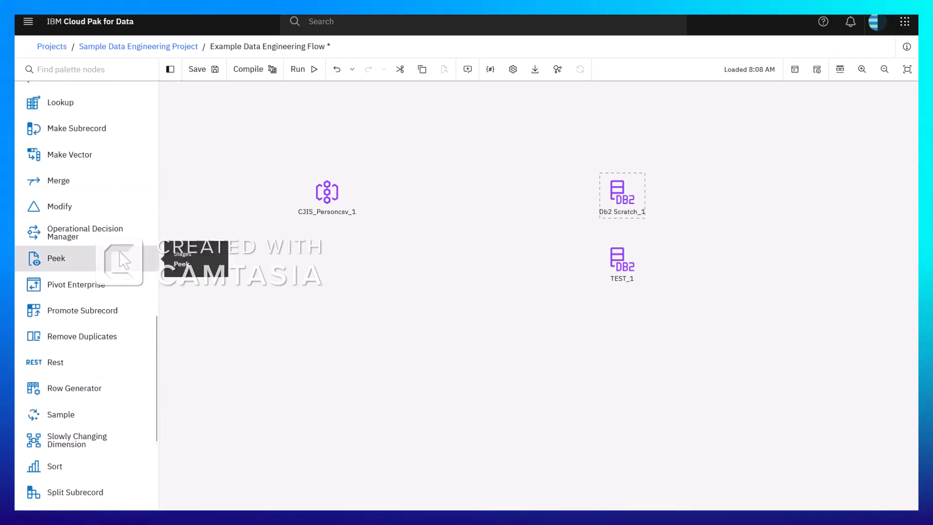
pyautogui.scroll(-2, 120, 252)
pyautogui.scroll(-2, 120, 252)
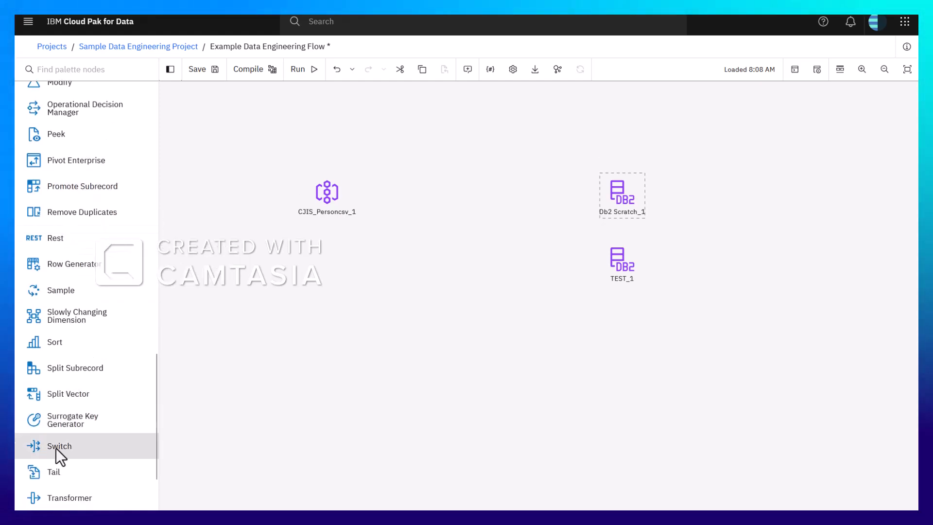
pyautogui.moveTo(45, 505); pyautogui.dragTo(415, 198)
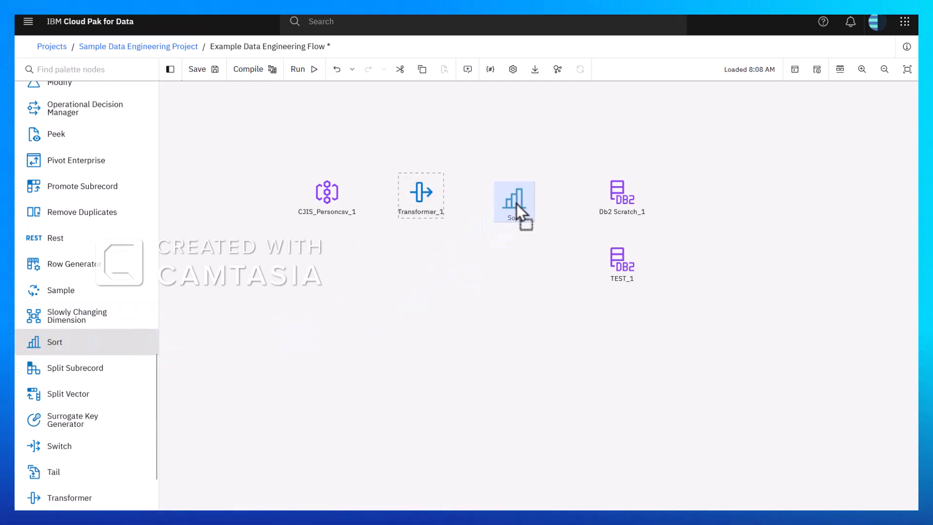
pyautogui.moveTo(517, 197); pyautogui.dragTo(517, 197)
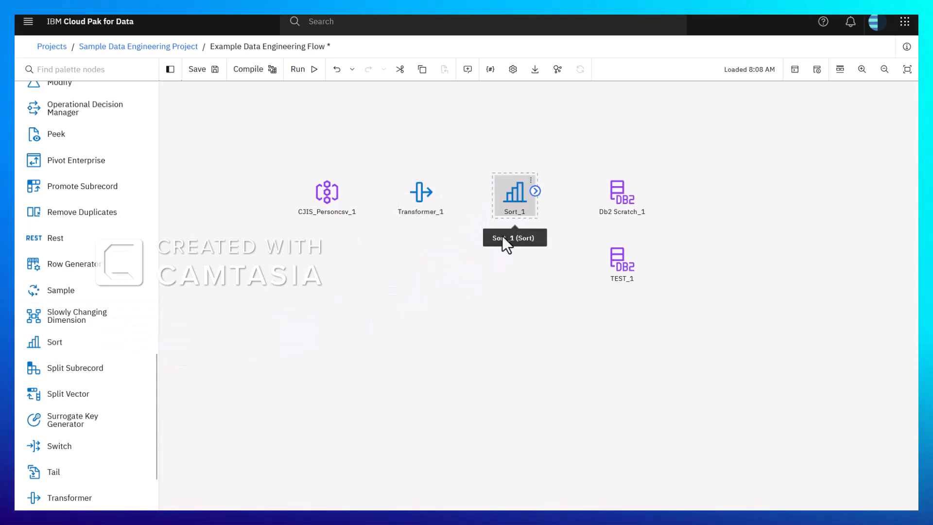
pyautogui.moveTo(343, 192); pyautogui.dragTo(628, 265)
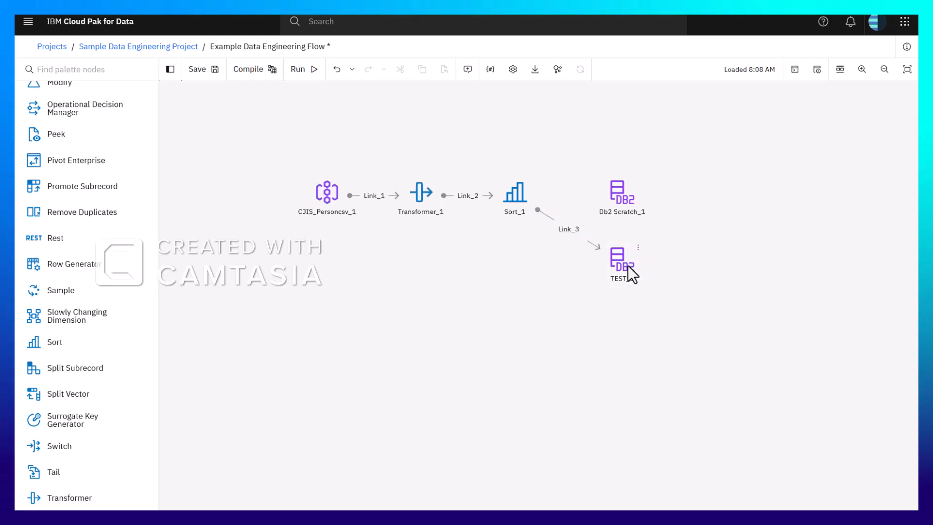
# Enable runtime column propagation on the output of the CJIS_Personcsv_1 source and save the node
pyautogui.doubleClick(328, 198)
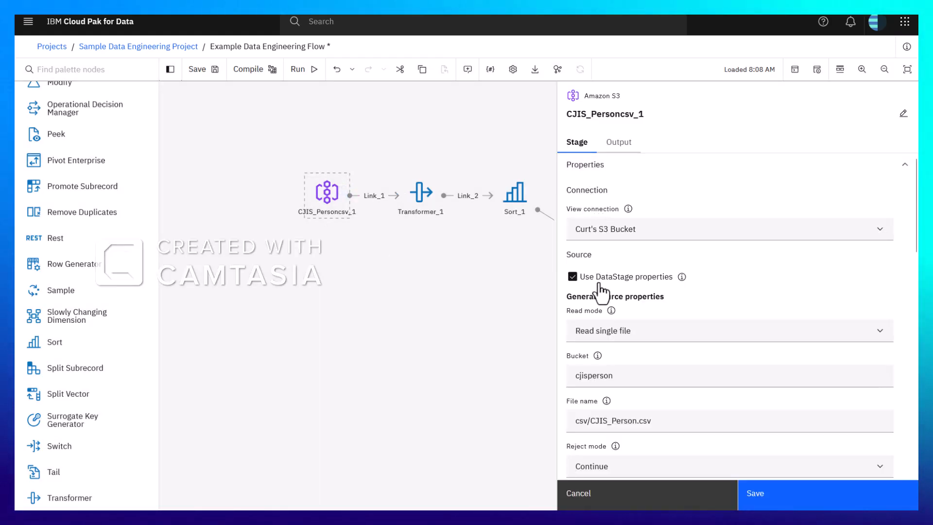
pyautogui.click(618, 143)
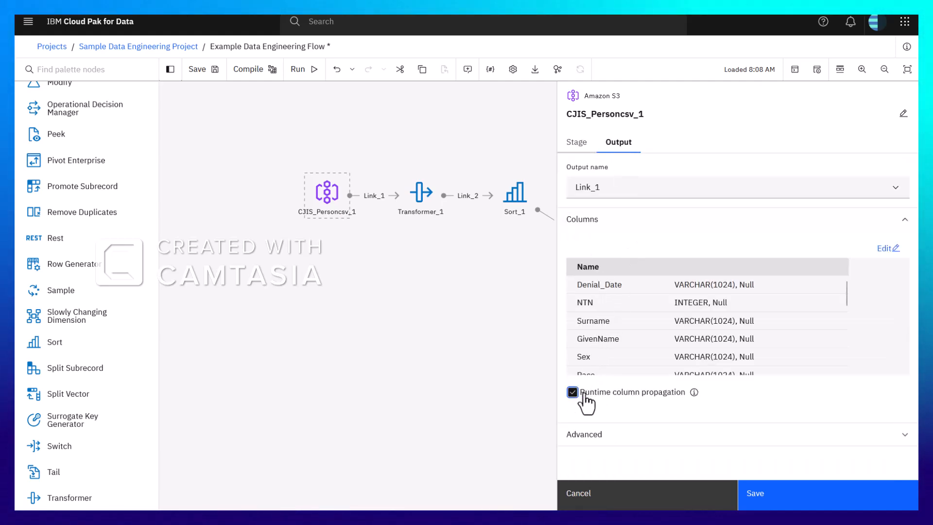
pyautogui.click(764, 495)
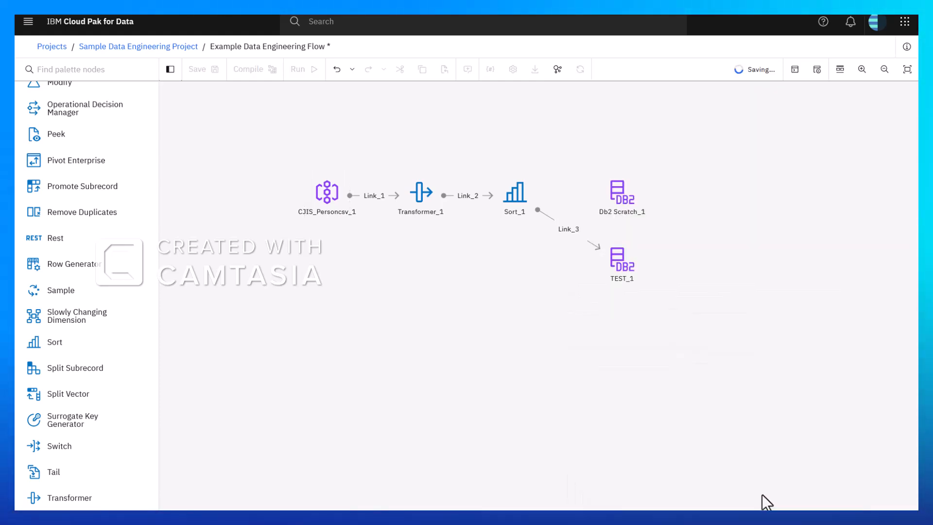
# Review the Transformer stage's input settings and output column mapping, and save the stage
pyautogui.click(427, 195)
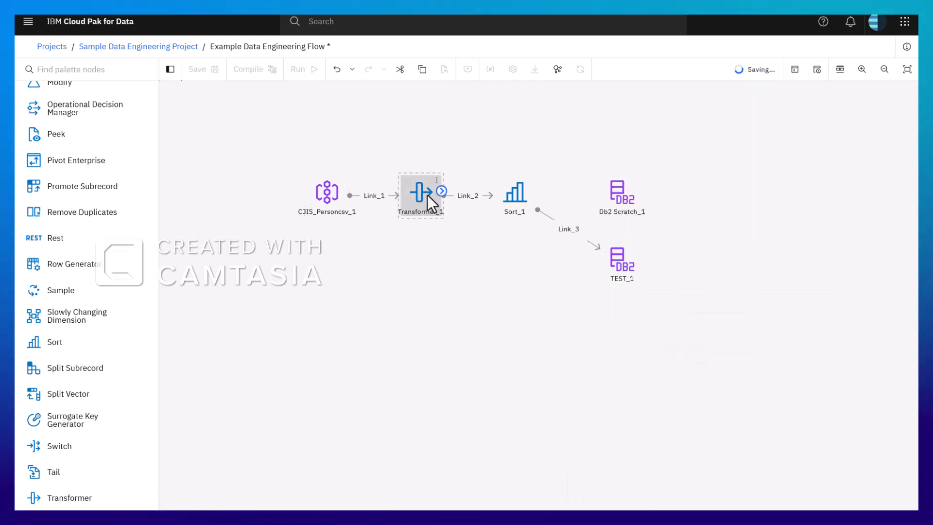
pyautogui.doubleClick(428, 194)
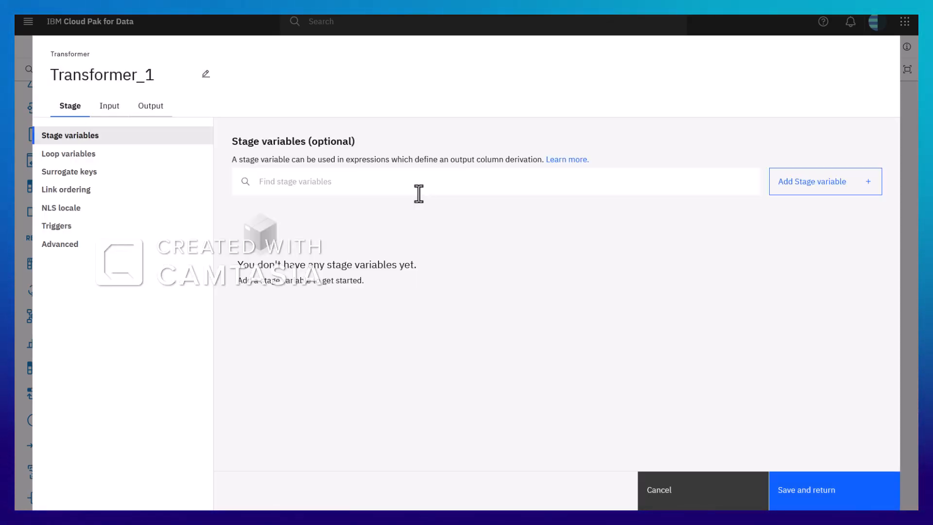
pyautogui.click(111, 111)
pyautogui.click(151, 112)
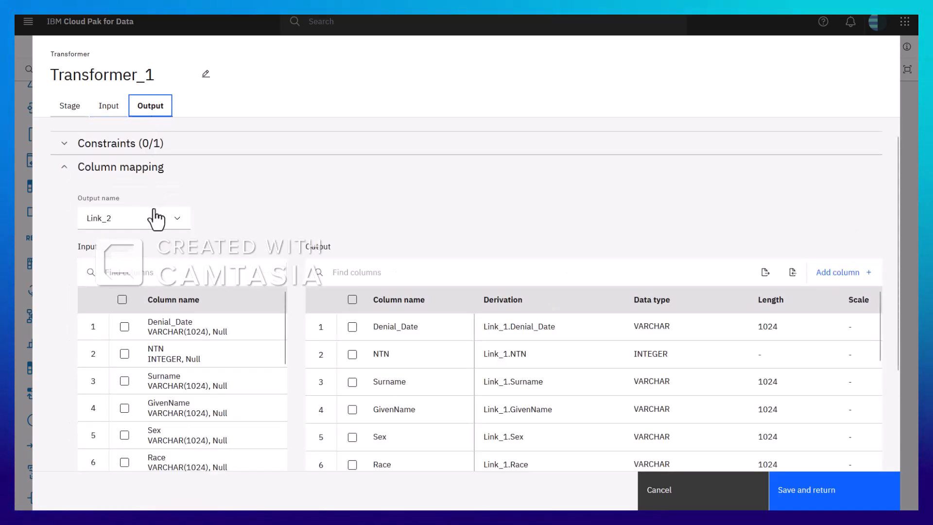
pyautogui.click(830, 500)
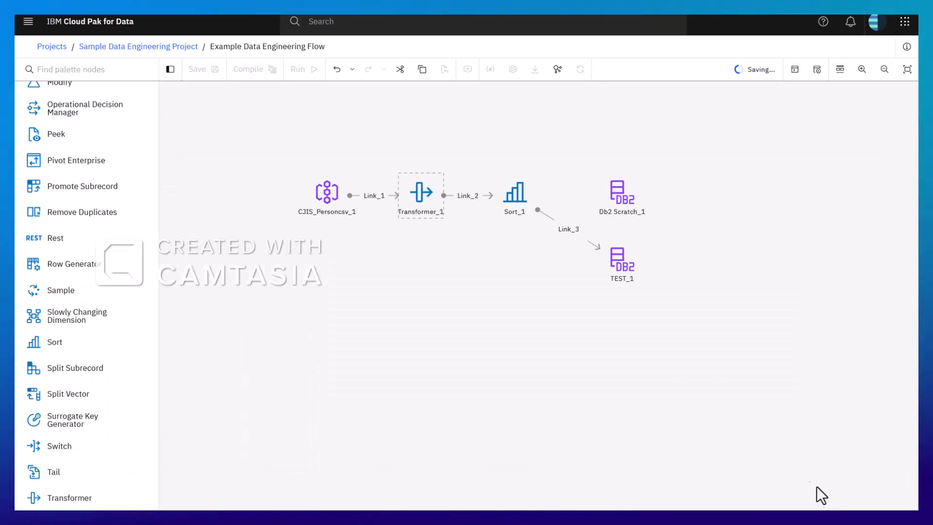
# Add Denial_Date as an ascending sort key in the Sort stage, check the sort utility options and save the stage
pyautogui.doubleClick(523, 196)
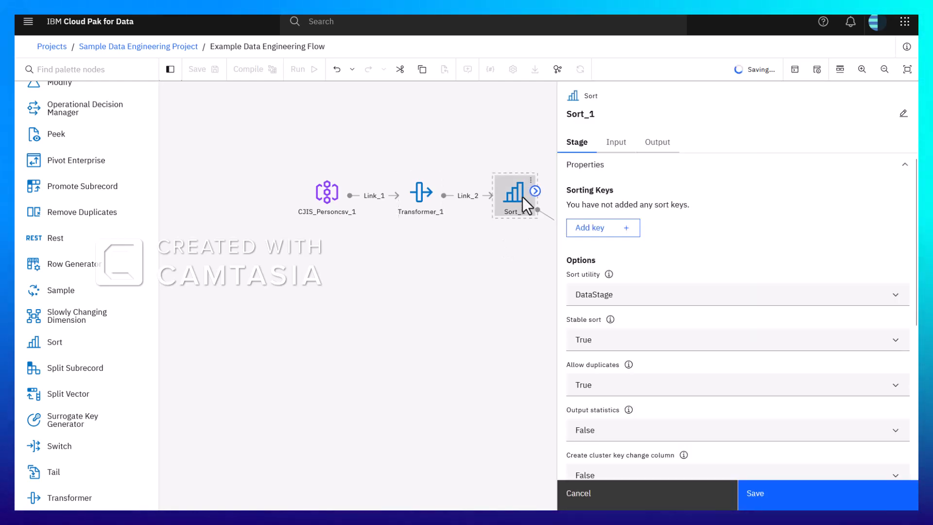
pyautogui.click(609, 227)
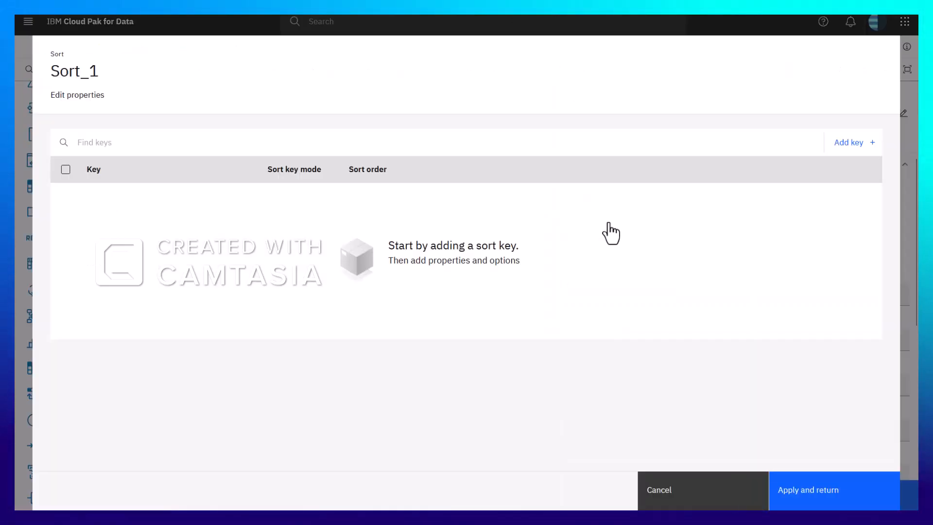
pyautogui.click(848, 142)
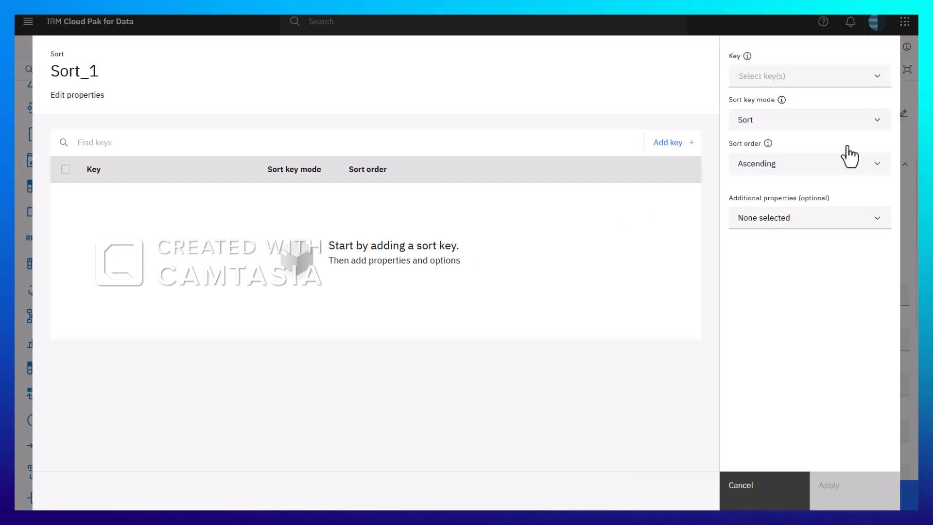
pyautogui.click(878, 80)
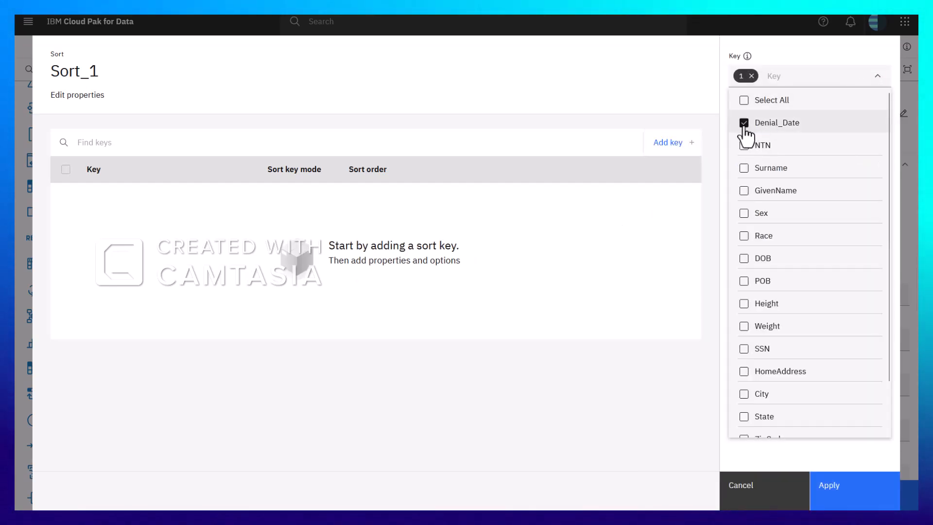
pyautogui.click(844, 504)
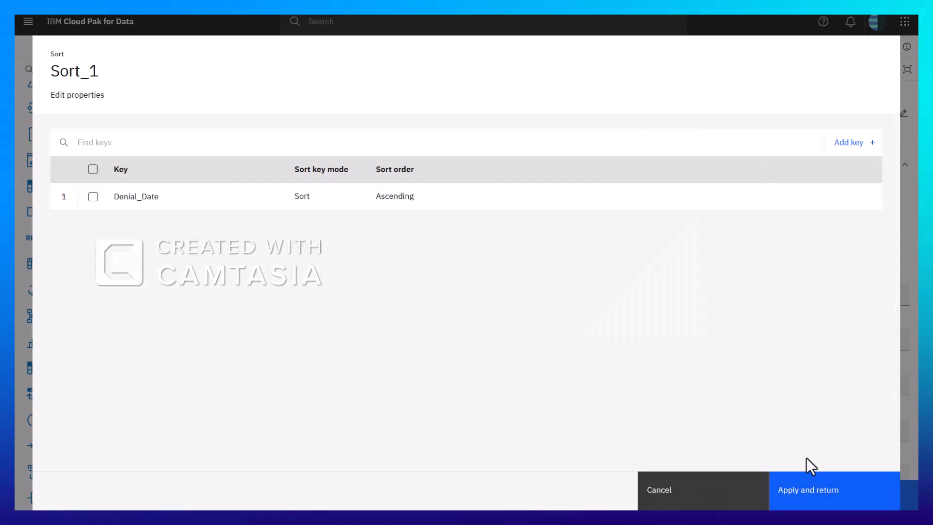
pyautogui.click(800, 499)
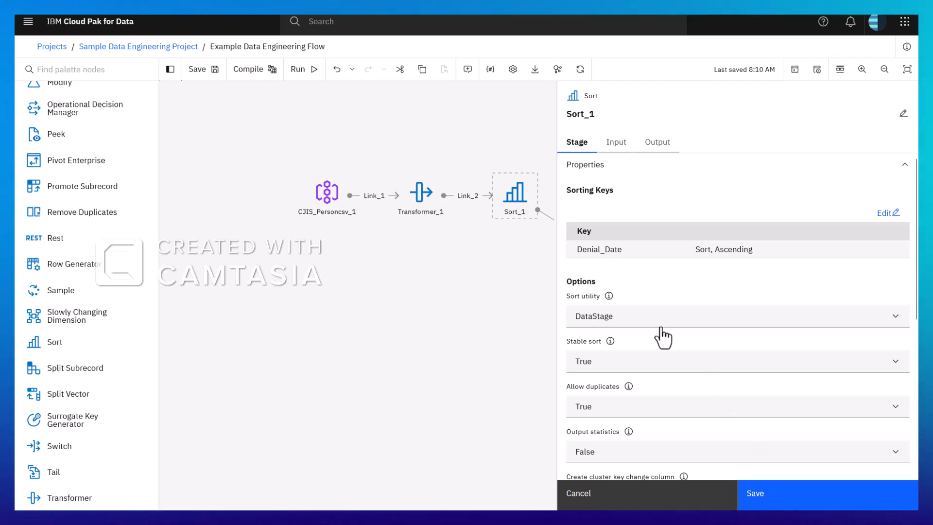
pyautogui.click(656, 323)
pyautogui.click(650, 323)
pyautogui.click(703, 408)
pyautogui.click(806, 507)
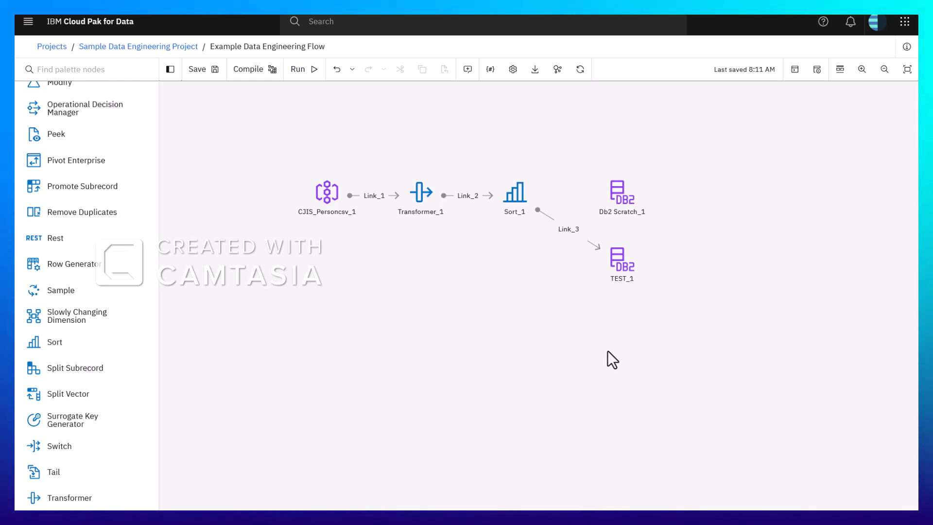
# Set the TEST_1 target's table name to Test_1 and delete the unconnected Db2 Scratch_1 node
pyautogui.doubleClick(622, 259)
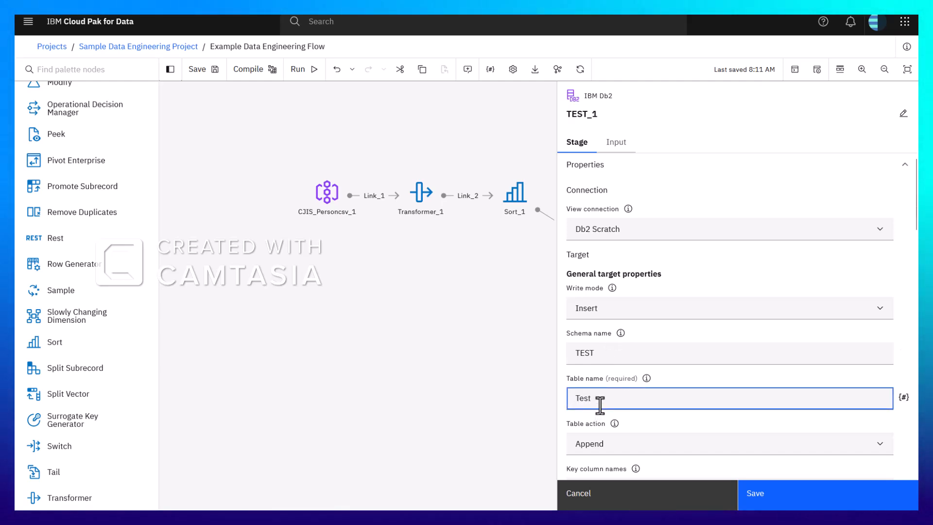
pyautogui.write('_3')
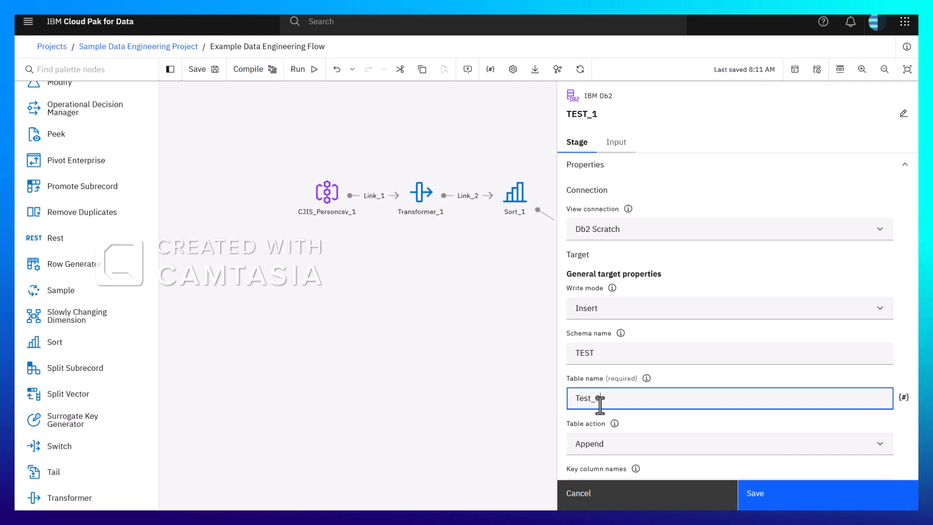
pyautogui.write('1')
pyautogui.click(797, 501)
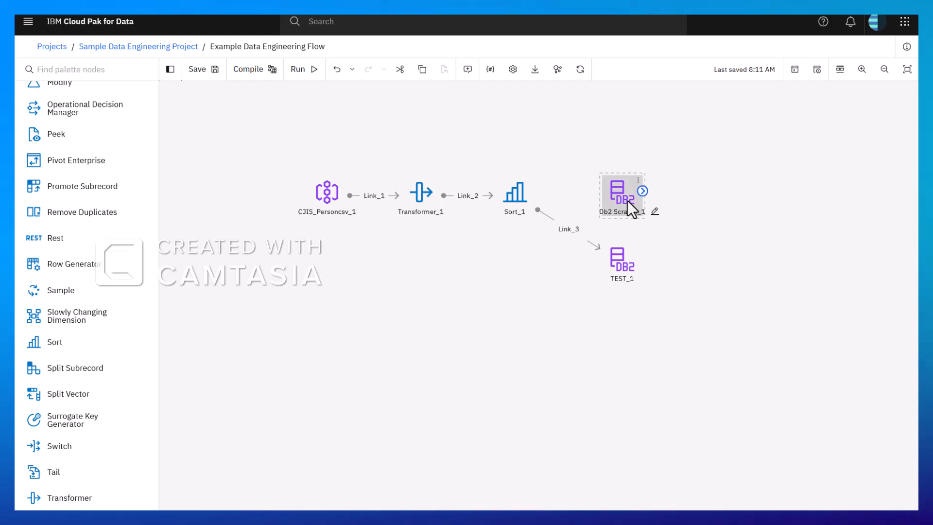
pyautogui.press('Delete')
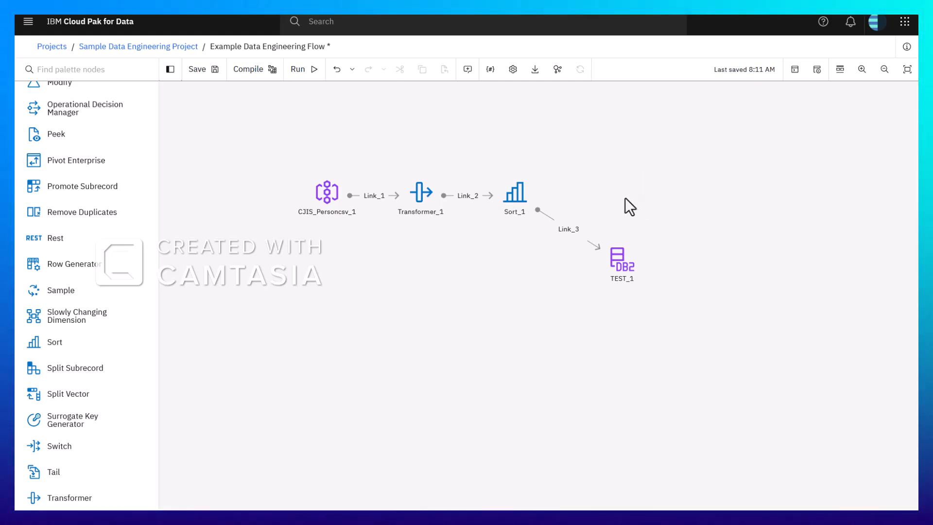
# Compile and run the DataStage flow with its run logs displayed
pyautogui.click(250, 77)
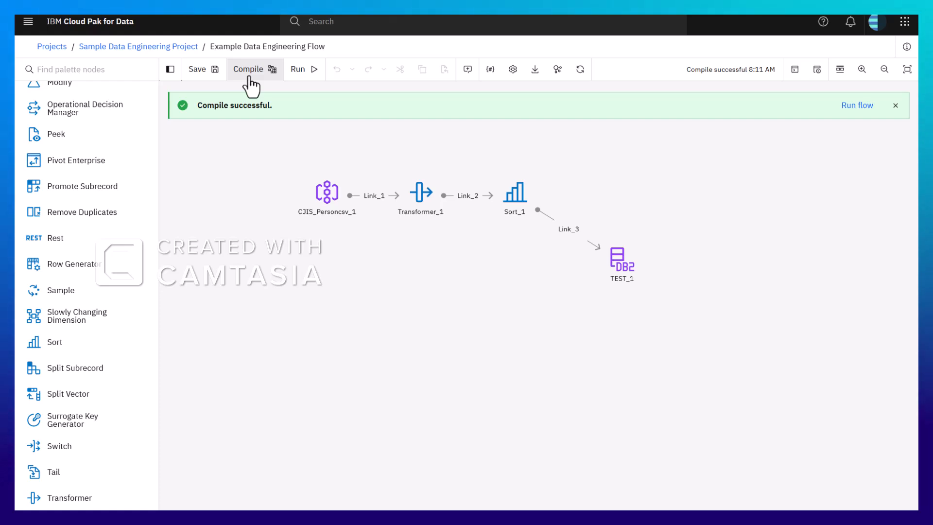
pyautogui.click(308, 76)
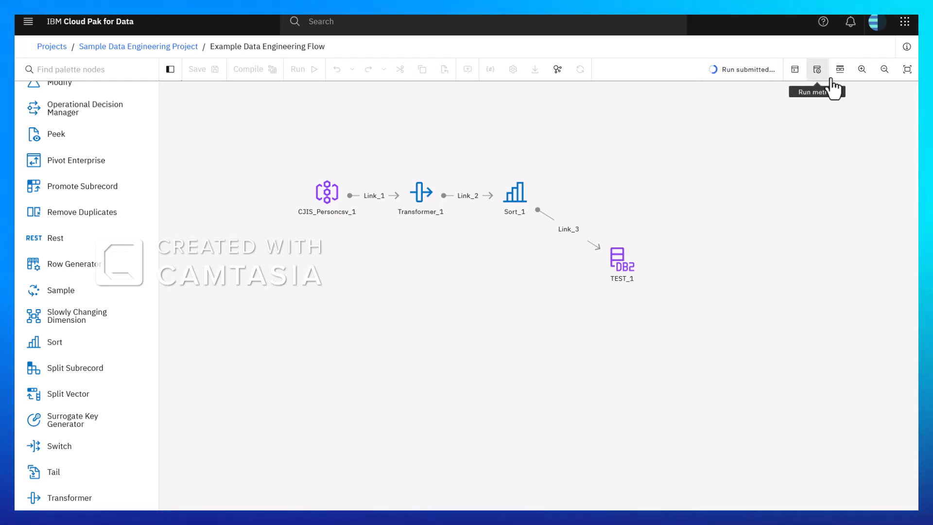
pyautogui.click(792, 77)
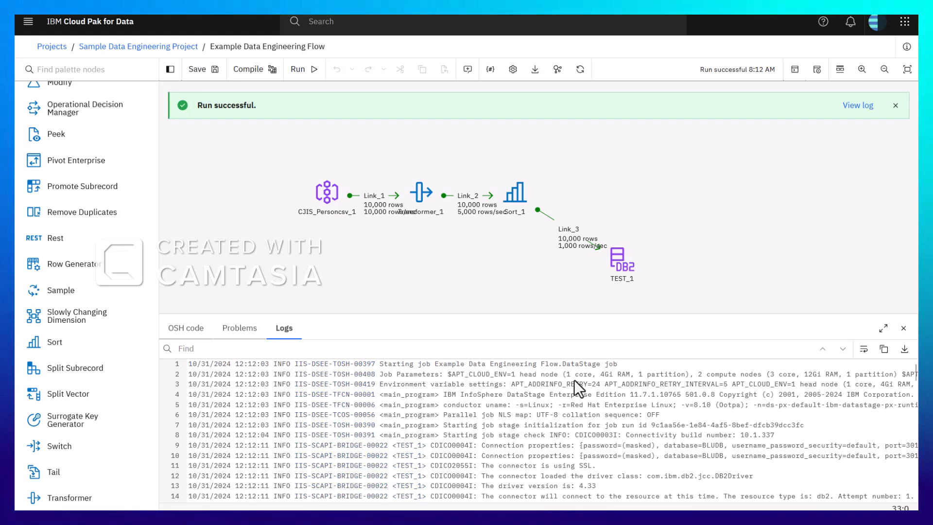
# Arrange the flow in one row with more room after the CSV source, and place a Join stage below it
pyautogui.moveTo(624, 265); pyautogui.dragTo(632, 203)
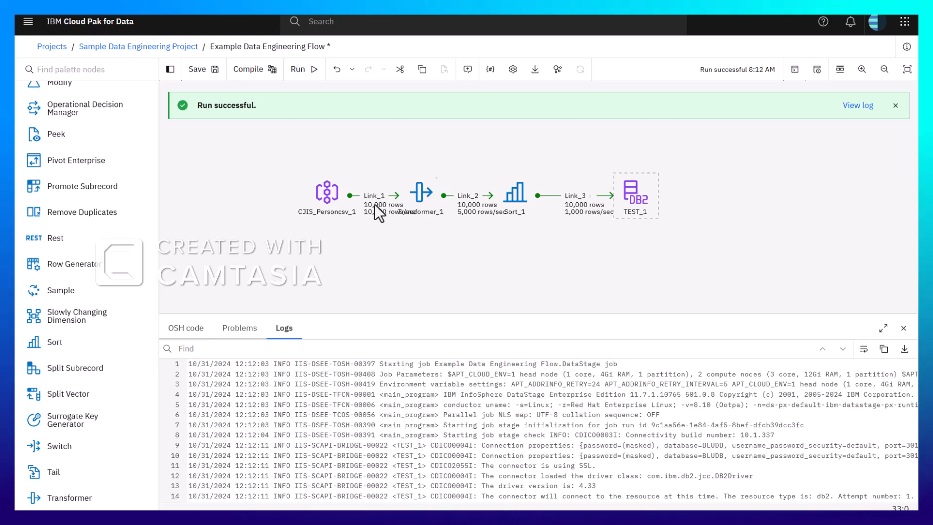
pyautogui.moveTo(322, 194); pyautogui.dragTo(262, 194)
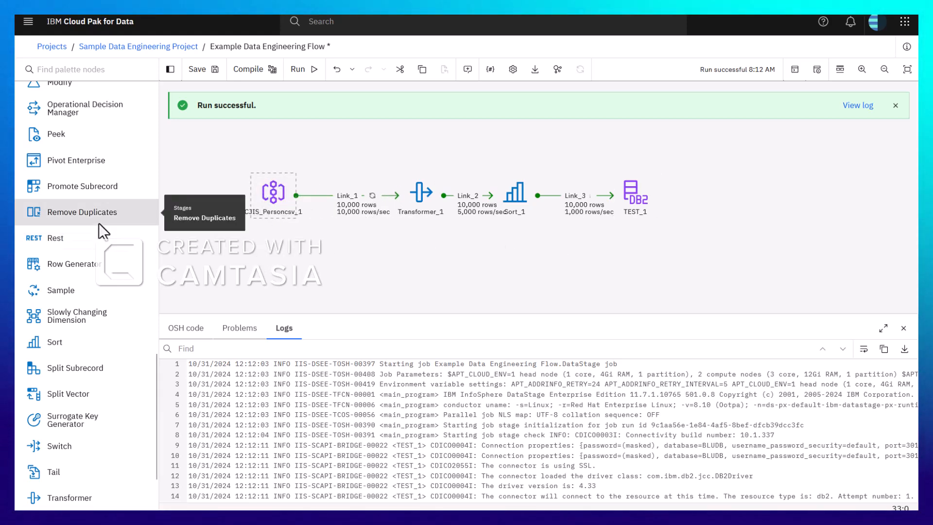
pyautogui.scroll(6, 98, 223)
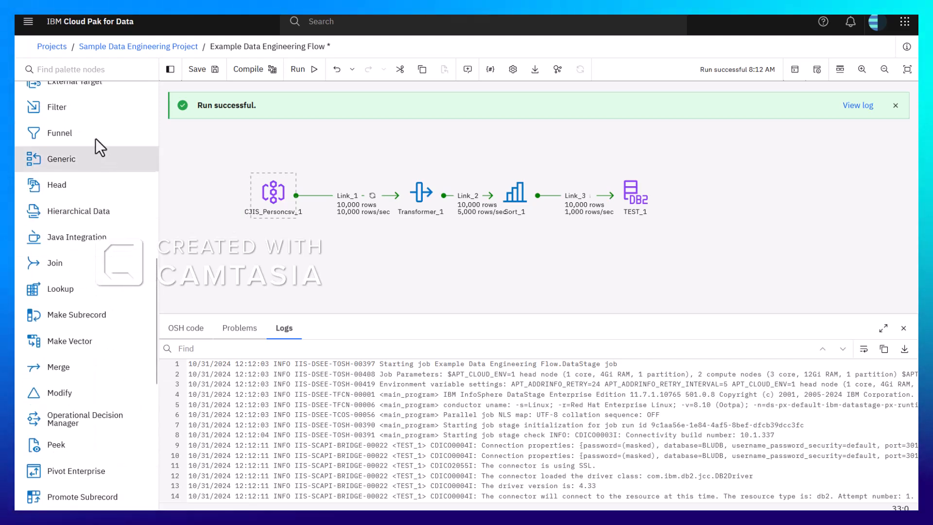
pyautogui.click(75, 69)
pyautogui.write('join')
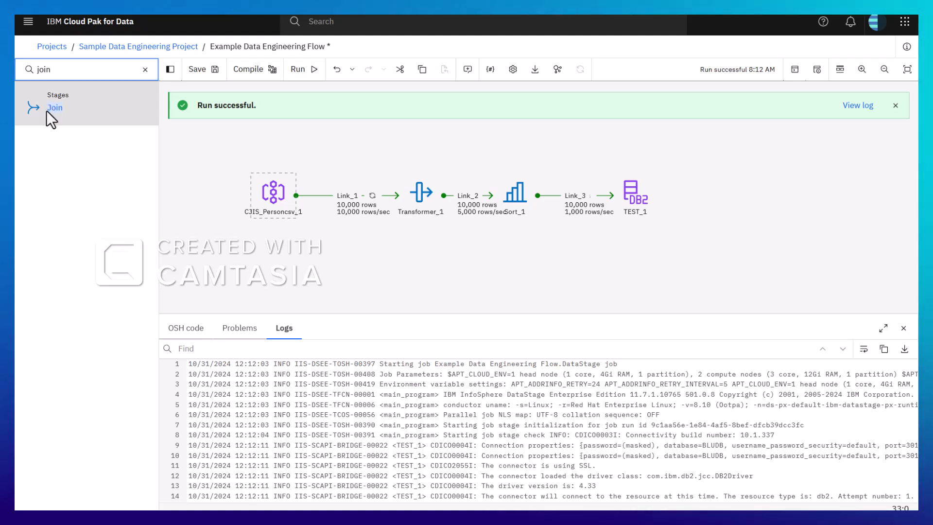
pyautogui.moveTo(46, 109); pyautogui.dragTo(359, 276)
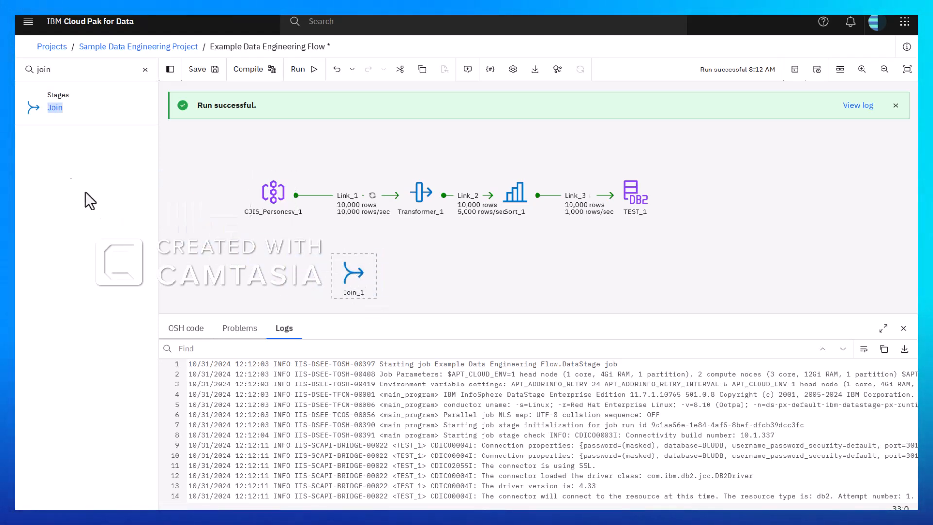
# Add the Amazon S3 connection with the file CJIS_Dealers.csv from cjisdealers/csv to the flow as a second source for the join
pyautogui.click(145, 69)
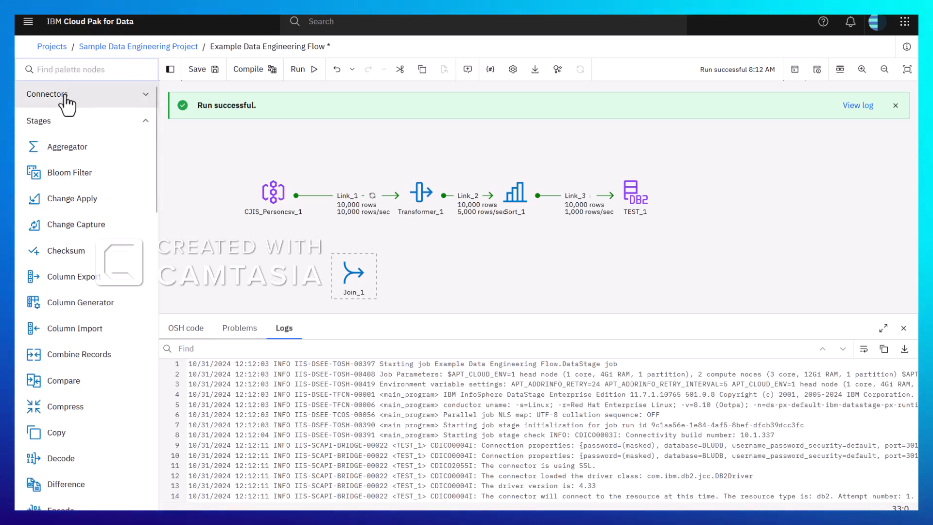
pyautogui.click(36, 93)
pyautogui.moveTo(29, 120); pyautogui.dragTo(213, 280)
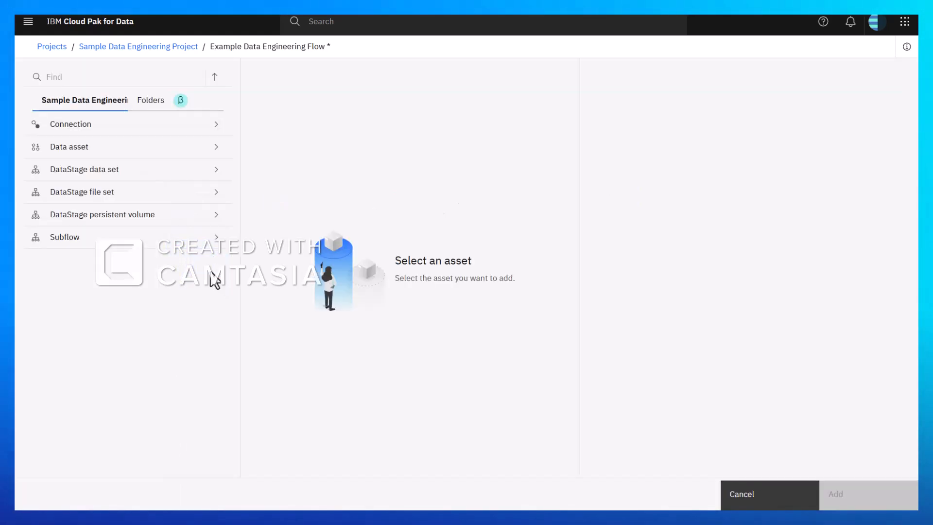
pyautogui.click(71, 130)
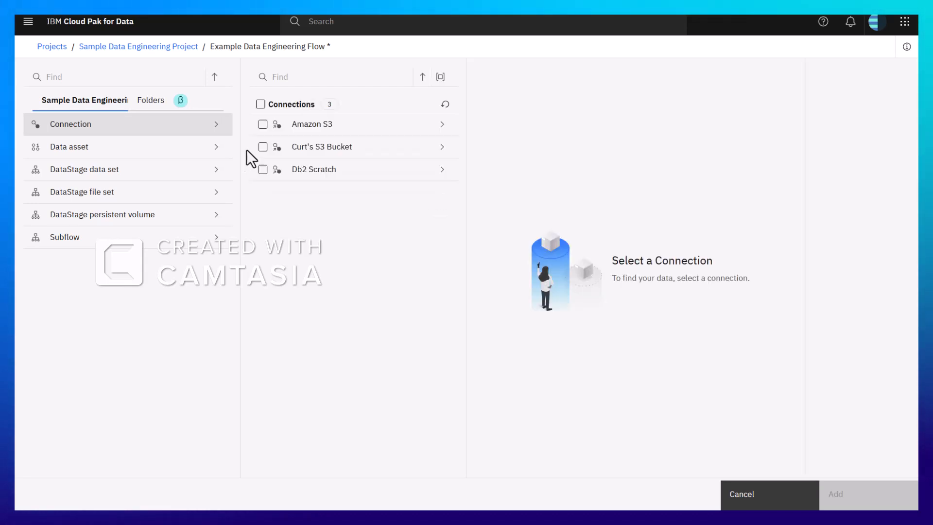
pyautogui.click(263, 125)
pyautogui.click(442, 126)
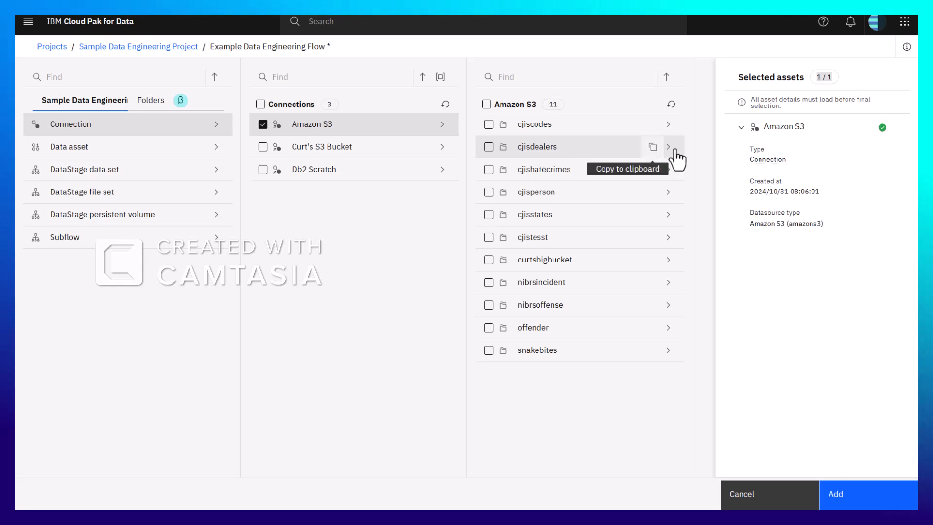
pyautogui.click(670, 147)
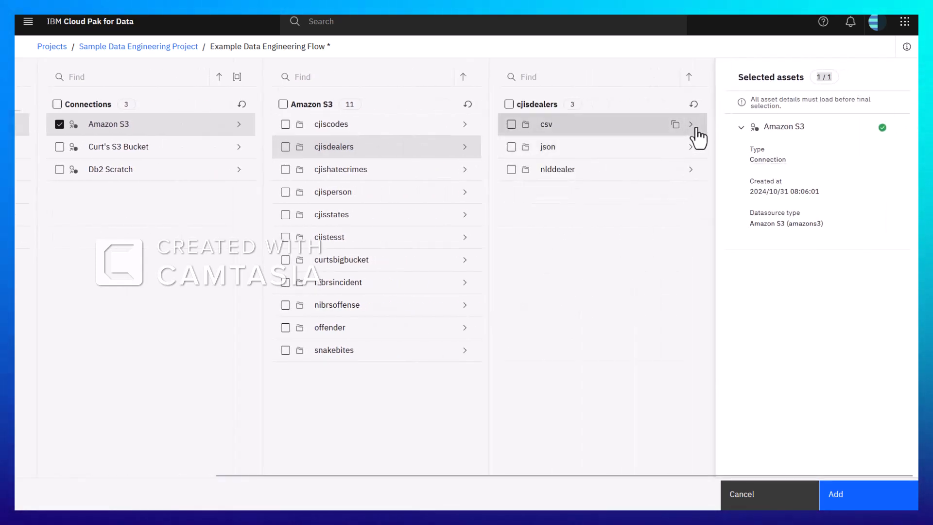
pyautogui.click(691, 124)
pyautogui.click(512, 124)
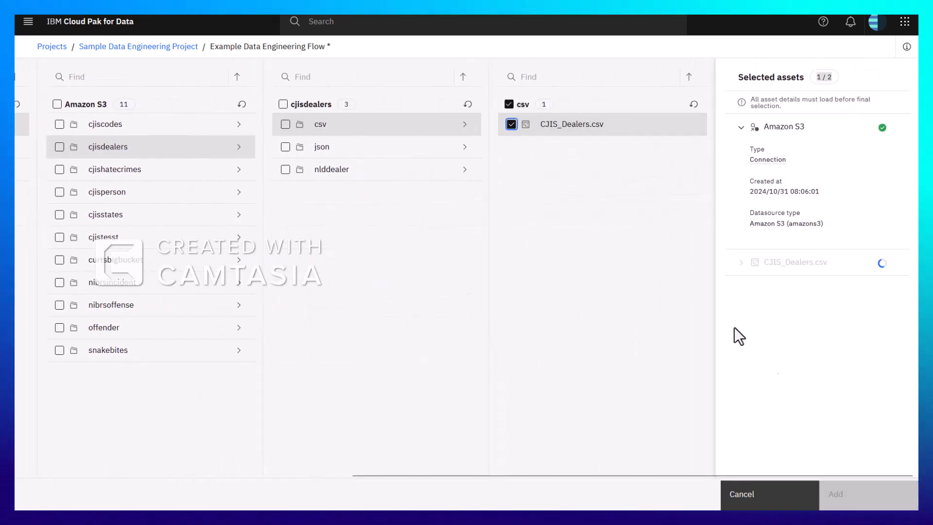
pyautogui.click(839, 494)
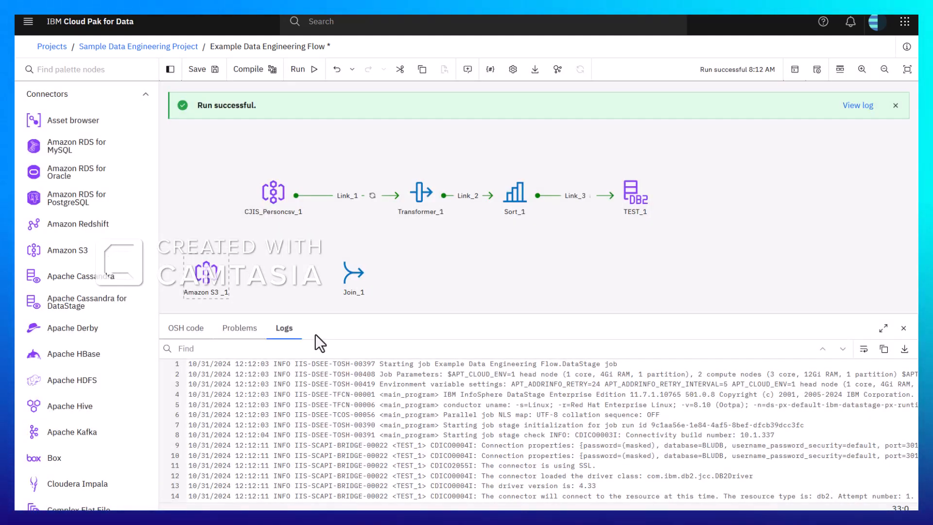
# Route the CJIS_Personcsv_1 and Amazon S3 sources through Join_1 into Transformer_1, and check the Join stage's properties without changing them
pyautogui.moveTo(398, 201); pyautogui.dragTo(348, 255)
pyautogui.click(378, 196)
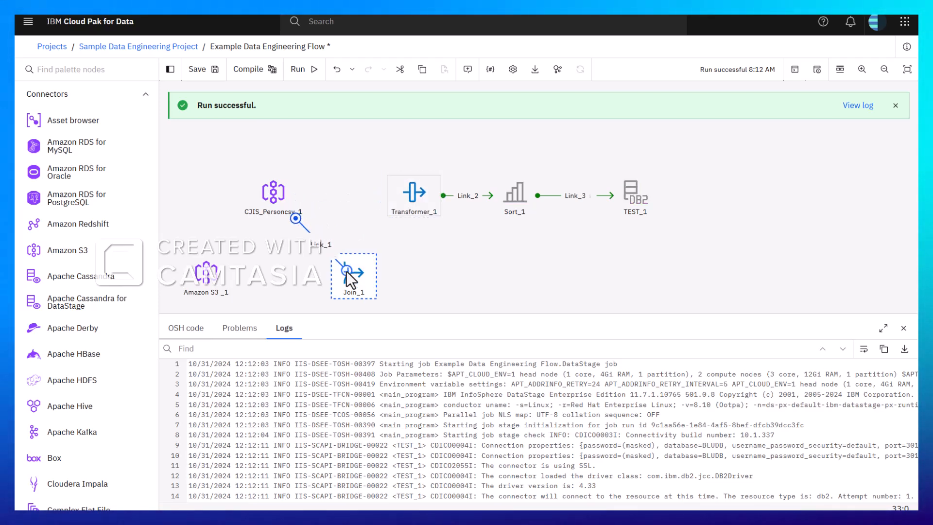
pyautogui.moveTo(227, 272); pyautogui.dragTo(354, 275)
pyautogui.moveTo(386, 248); pyautogui.dragTo(410, 202)
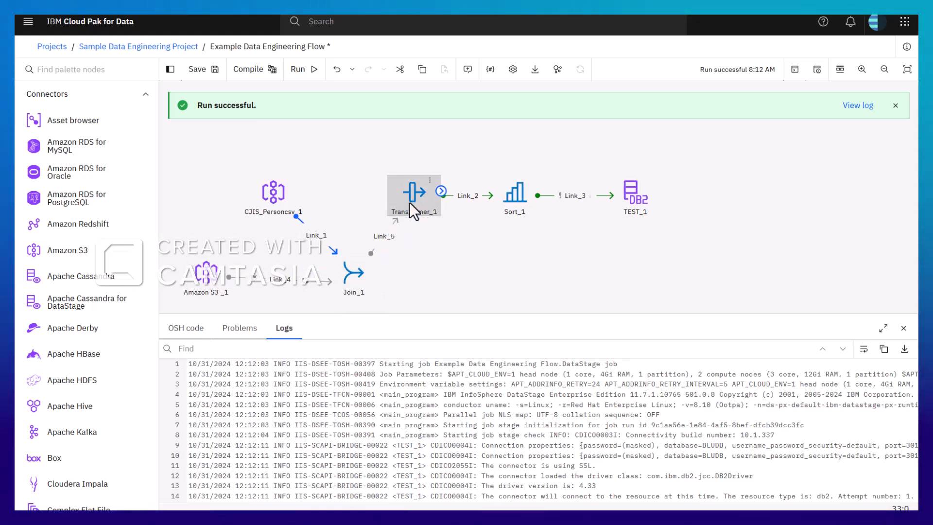
pyautogui.doubleClick(356, 284)
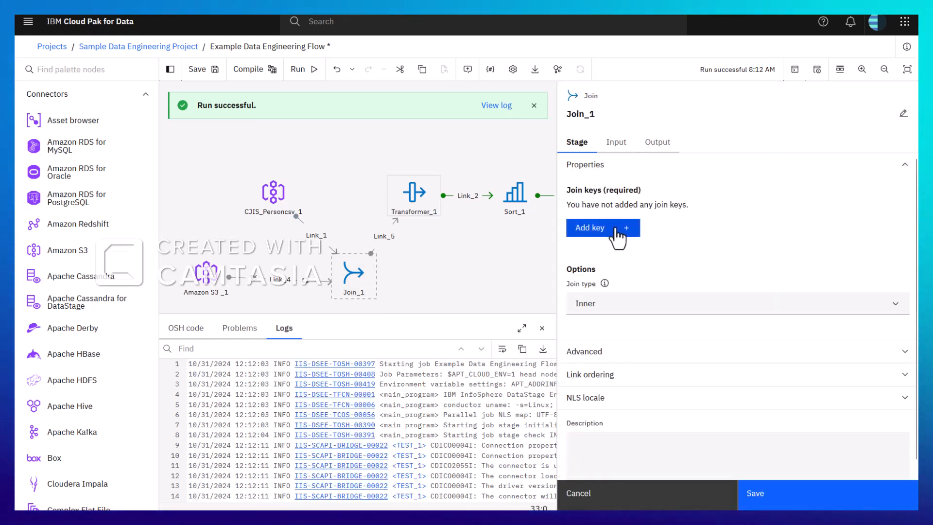
pyautogui.click(607, 501)
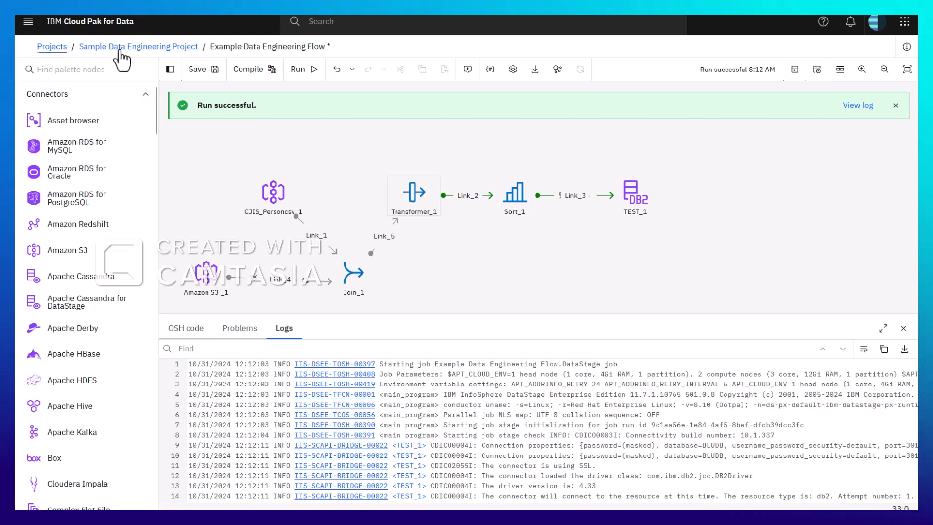
# Leave the DataStage flow and open the task inbox with the assigned data product request
pyautogui.click(29, 32)
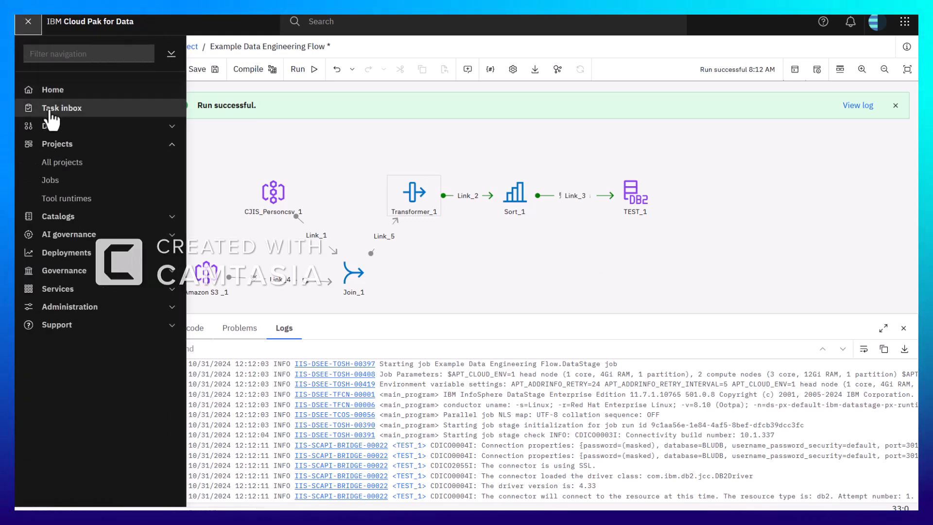
pyautogui.click(49, 108)
pyautogui.click(471, 282)
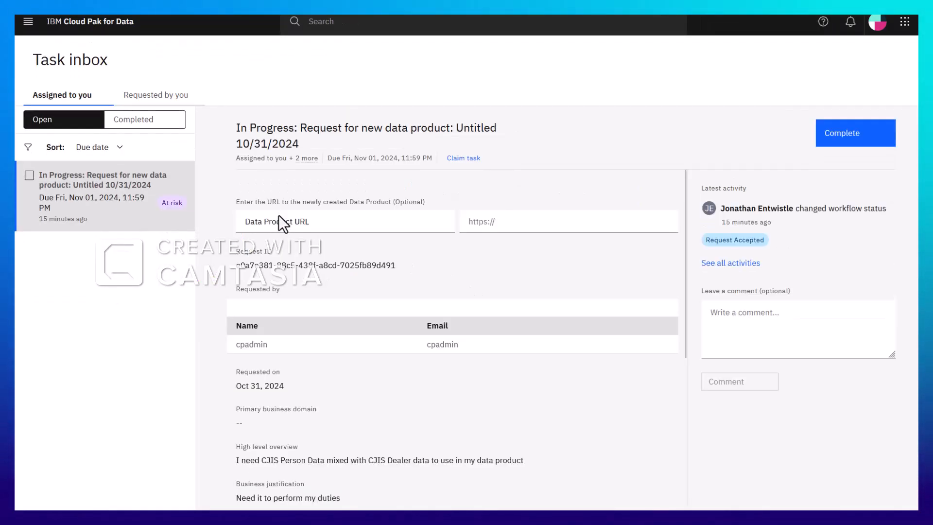
# Enter the comment "complete, put in the Db2 scratch database, under table" on the data product request and complete the task
pyautogui.click(778, 319)
pyautogui.write('complete,')
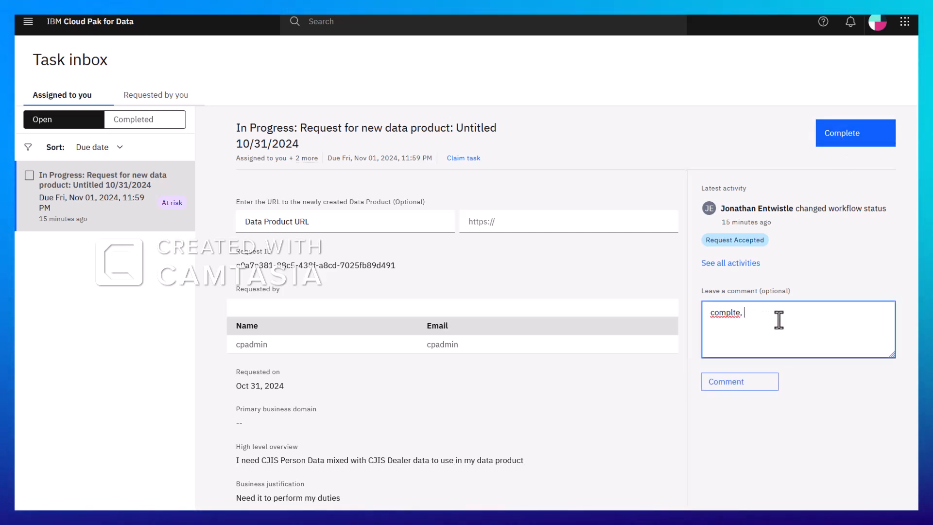
pyautogui.write(' put in the Db2 ')
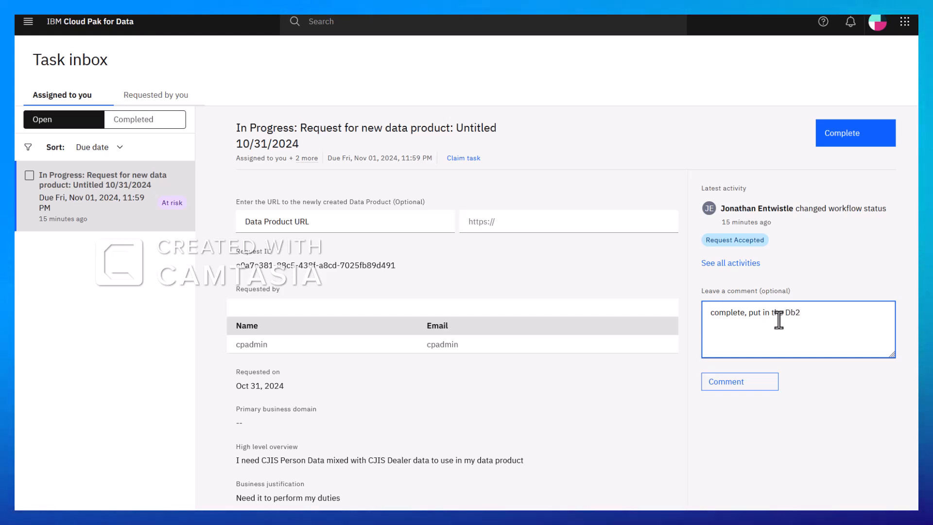
pyautogui.write('scra')
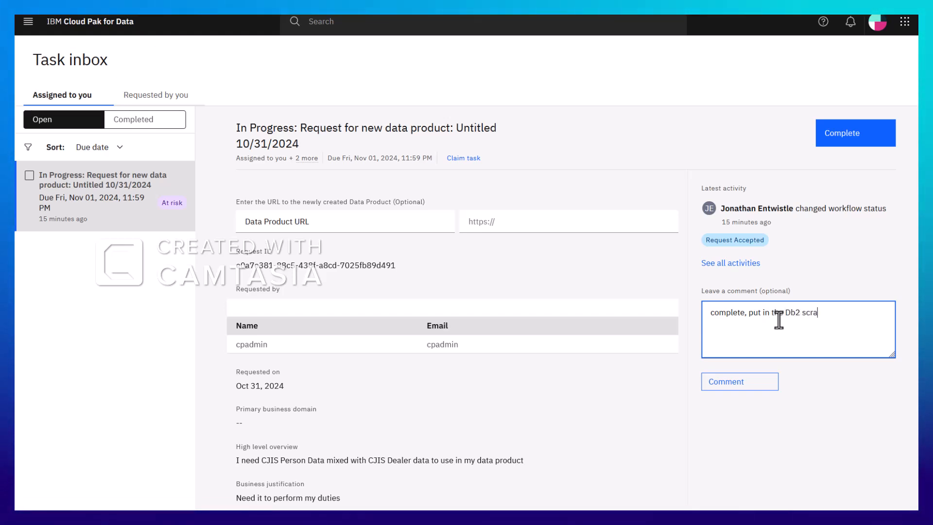
pyautogui.write('tch database, under table_3')
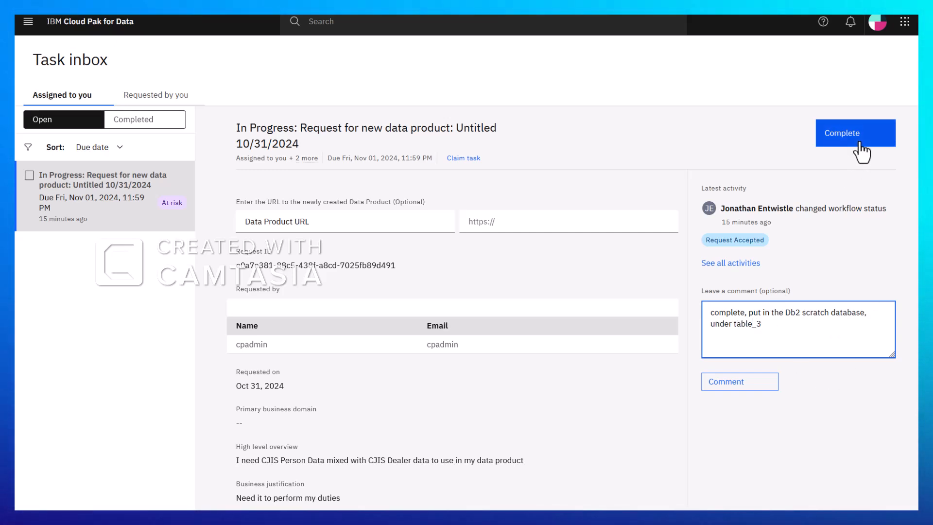
pyautogui.click(860, 146)
pyautogui.click(505, 347)
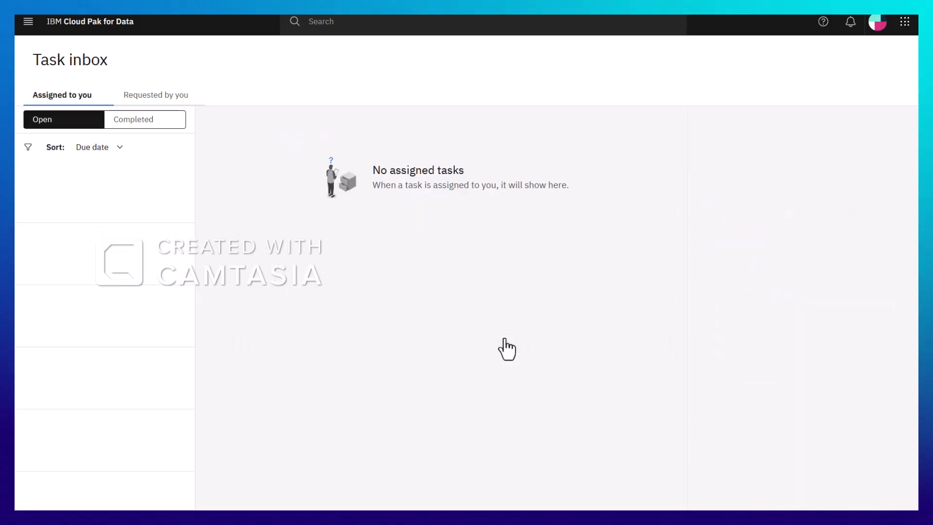